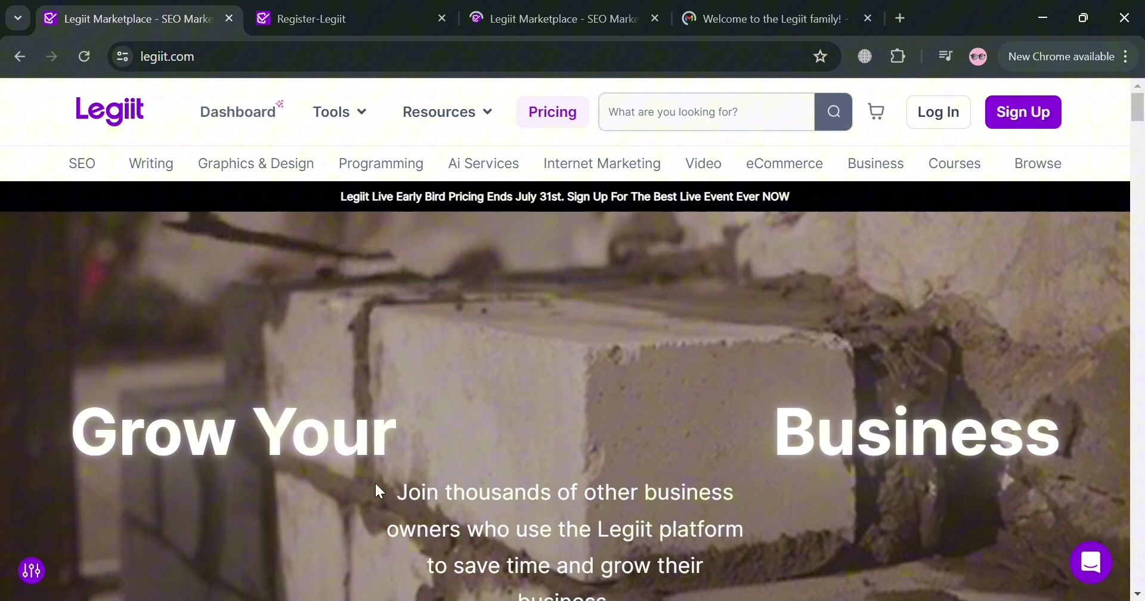
# Scroll the Legiit homepage past the talent, learning and testimonial sections to the pricing plans
pyautogui.scroll(-3, 496, 258)
pyautogui.scroll(-3, 511, 270)
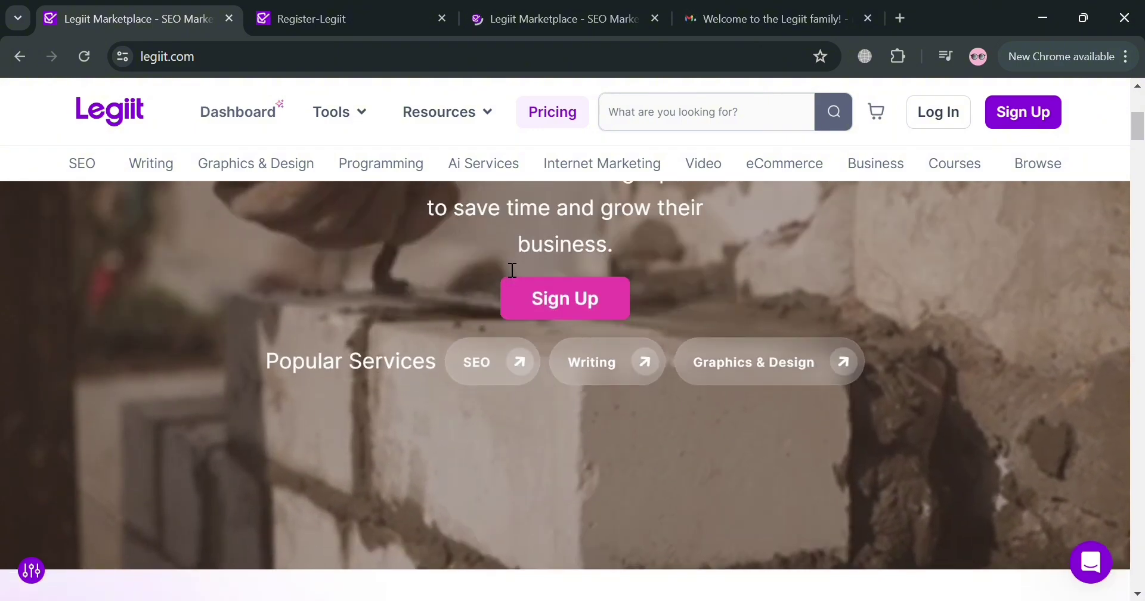
pyautogui.scroll(-1, 511, 270)
pyautogui.scroll(-5, 509, 266)
pyautogui.scroll(-2, 513, 258)
pyautogui.scroll(-4, 510, 249)
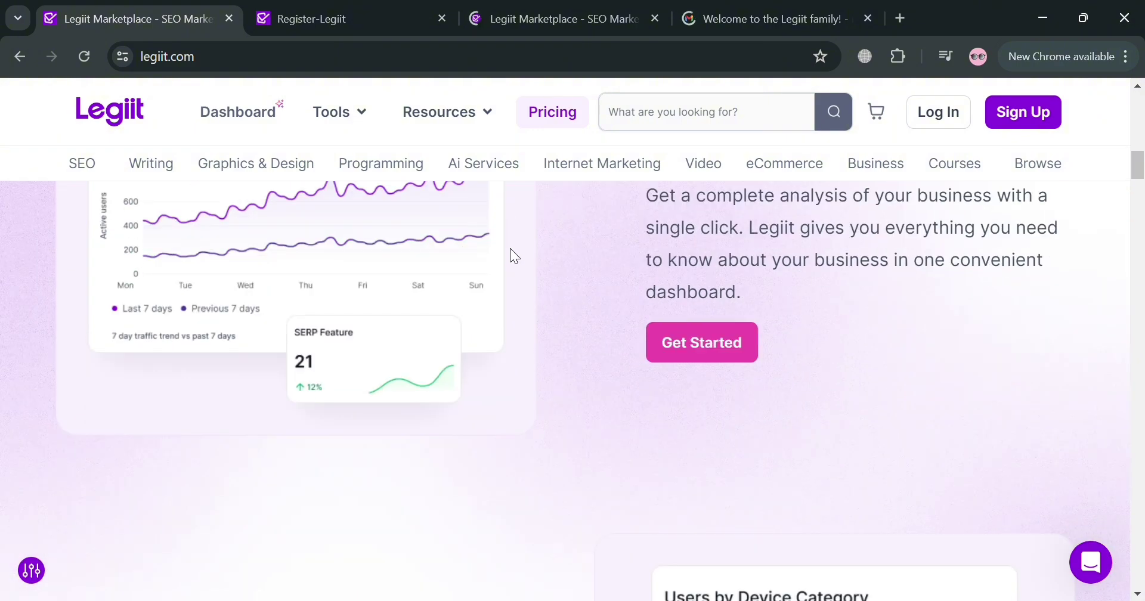
pyautogui.scroll(-3, 513, 256)
pyautogui.scroll(-1, 528, 274)
pyautogui.scroll(-1, 525, 281)
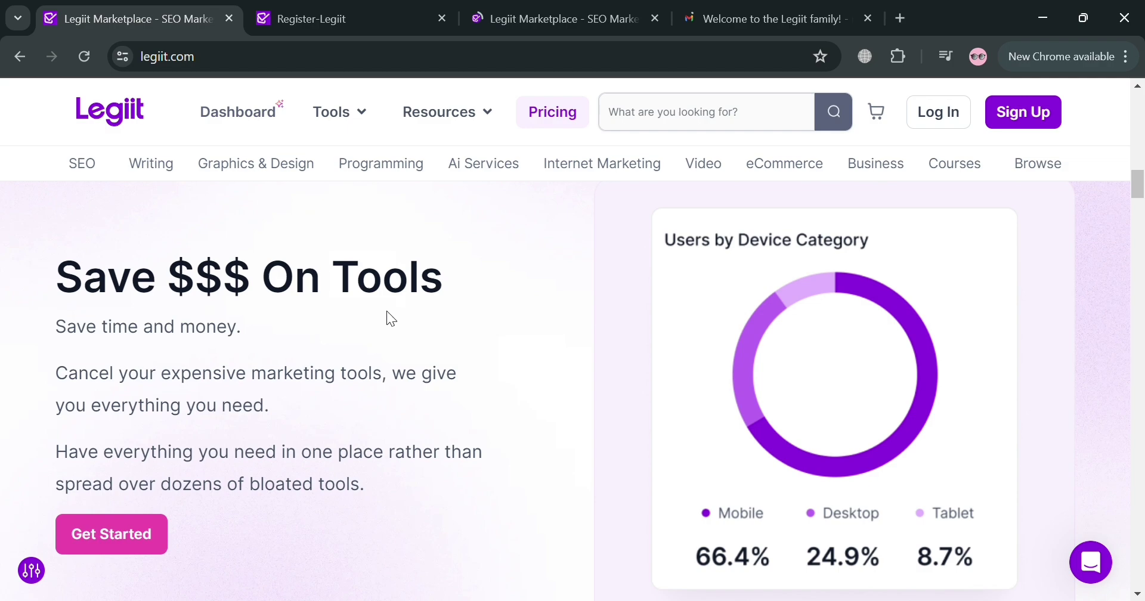
pyautogui.scroll(-3, 393, 301)
pyautogui.scroll(-5, 454, 298)
pyautogui.scroll(-1, 596, 280)
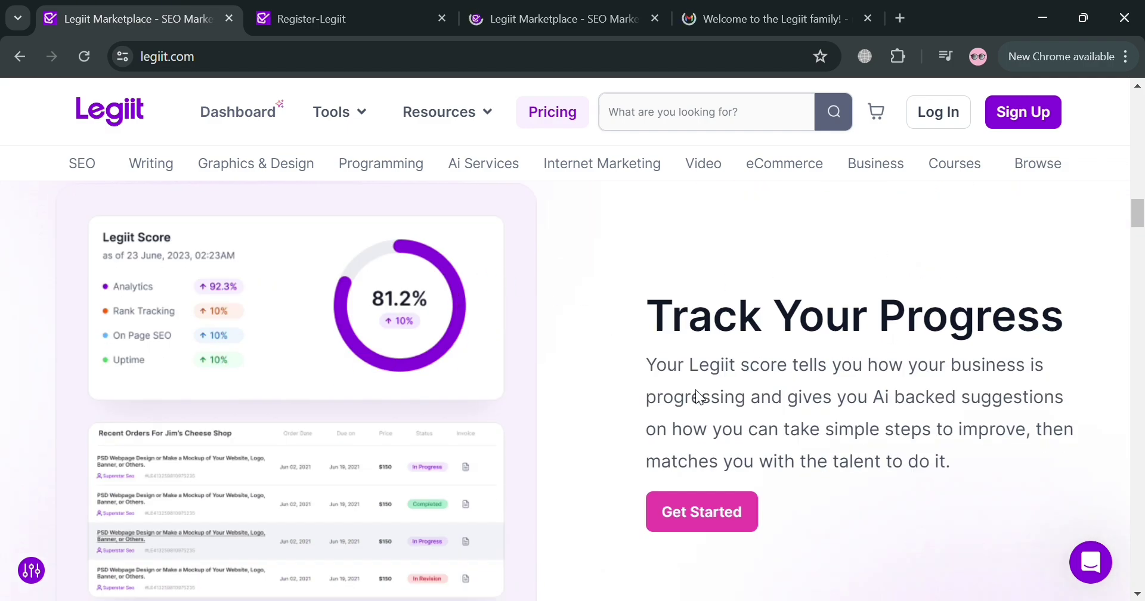
pyautogui.scroll(-5, 556, 327)
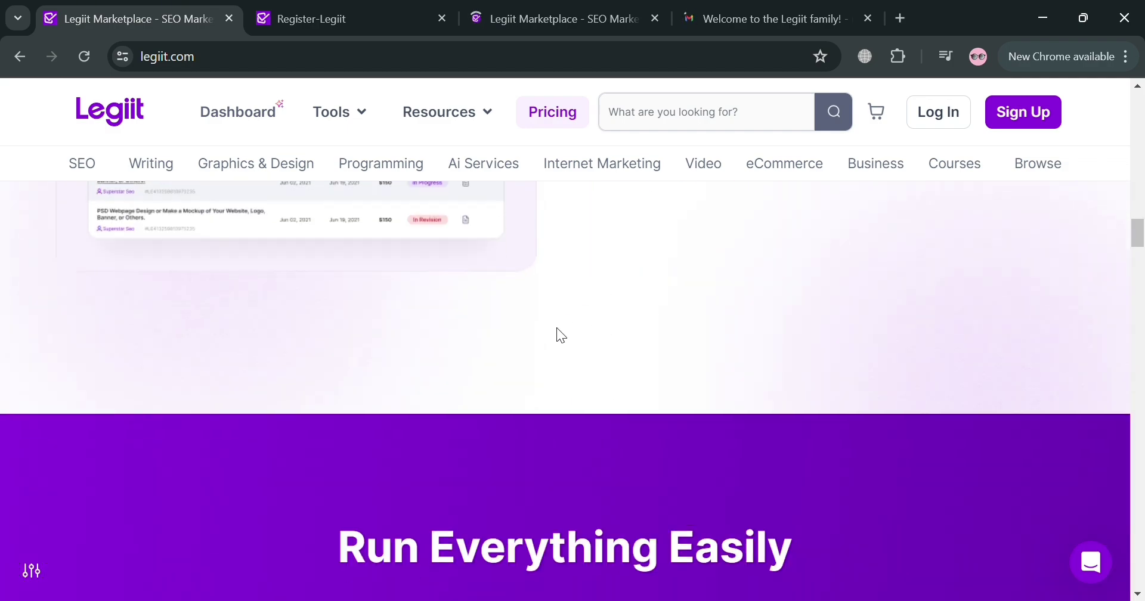
pyautogui.scroll(-6, 556, 328)
pyautogui.scroll(-3, 557, 329)
pyautogui.scroll(-3, 559, 313)
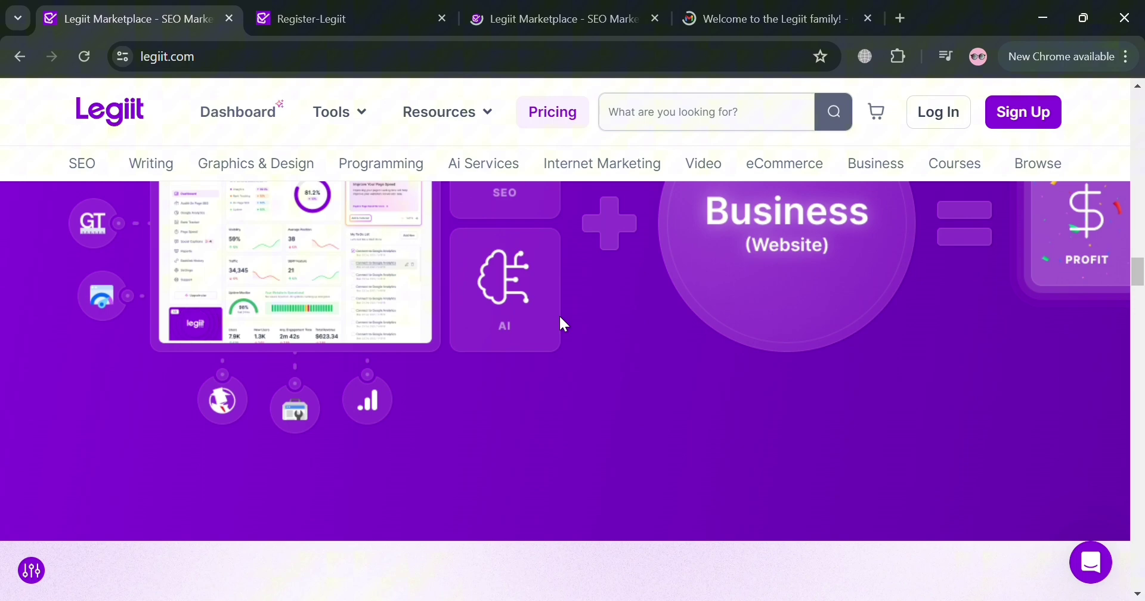
pyautogui.scroll(-5, 559, 314)
pyautogui.scroll(-4, 562, 319)
pyautogui.scroll(2, 560, 315)
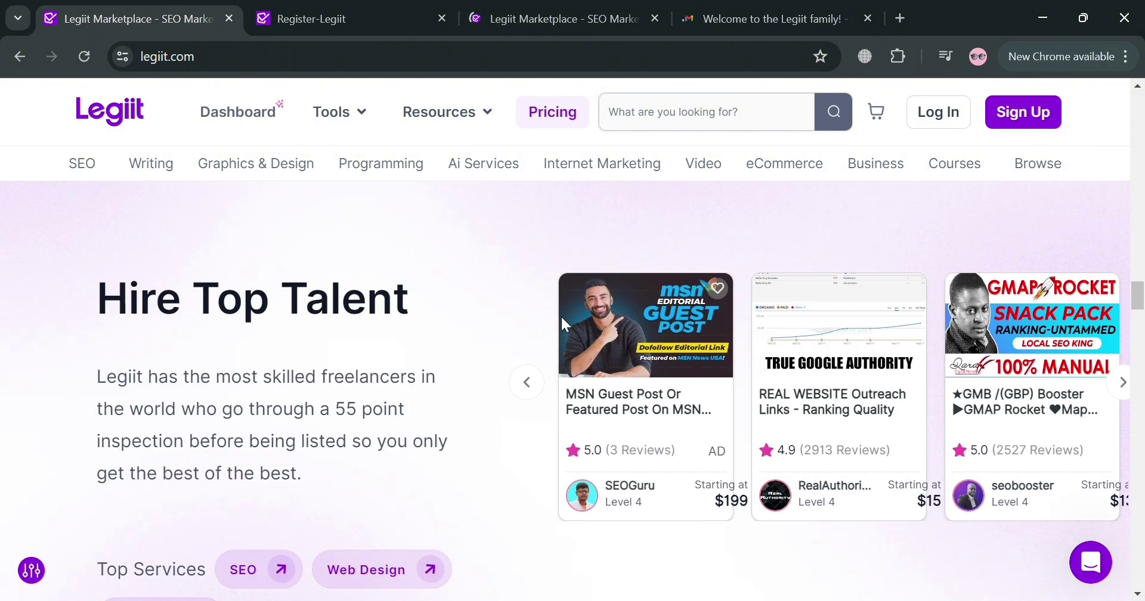
pyautogui.scroll(-3, 504, 374)
pyautogui.scroll(-5, 549, 353)
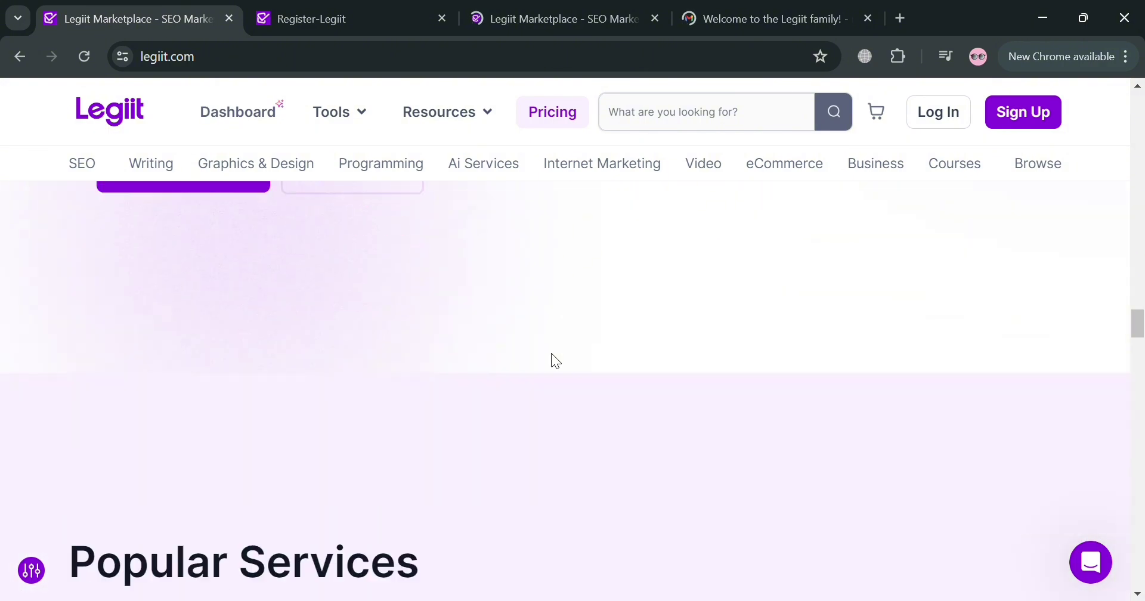
pyautogui.scroll(-1, 551, 353)
pyautogui.scroll(-3, 553, 349)
pyautogui.scroll(-3, 553, 351)
pyautogui.scroll(-5, 556, 335)
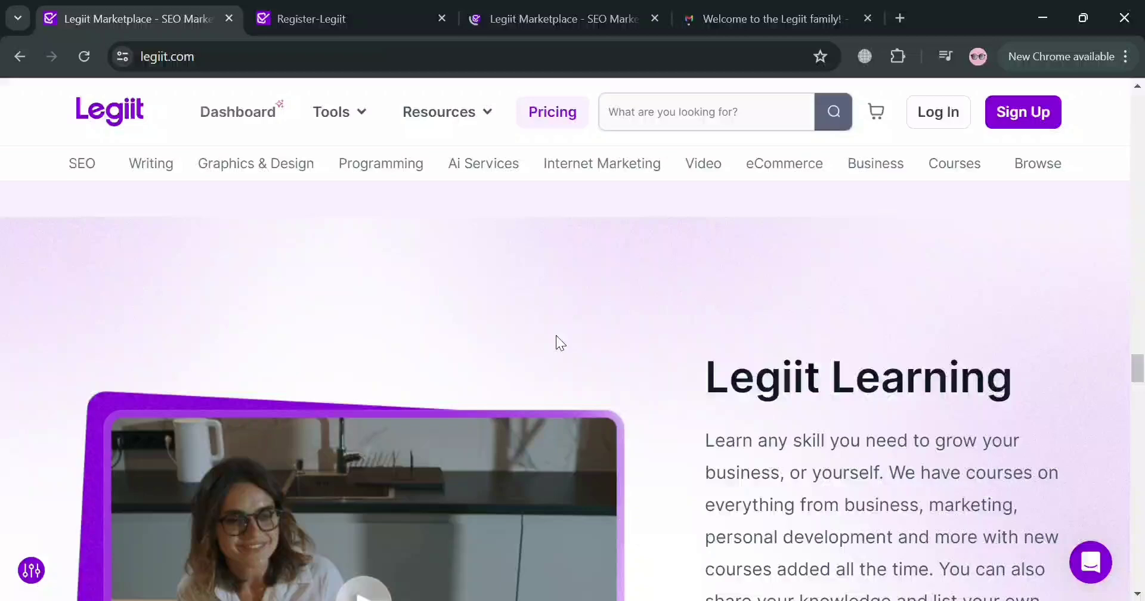
pyautogui.scroll(-5, 556, 335)
pyautogui.scroll(-3, 556, 334)
pyautogui.scroll(-2, 555, 331)
pyautogui.scroll(-6, 556, 328)
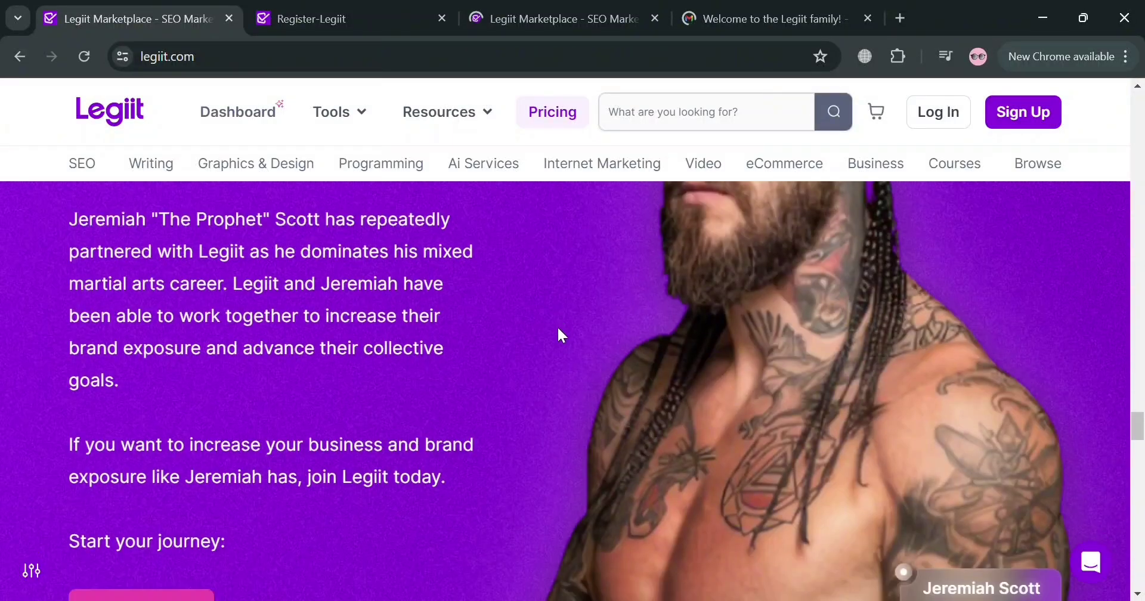
pyautogui.scroll(5, 557, 326)
pyautogui.scroll(-1, 557, 326)
pyautogui.scroll(-3, 559, 333)
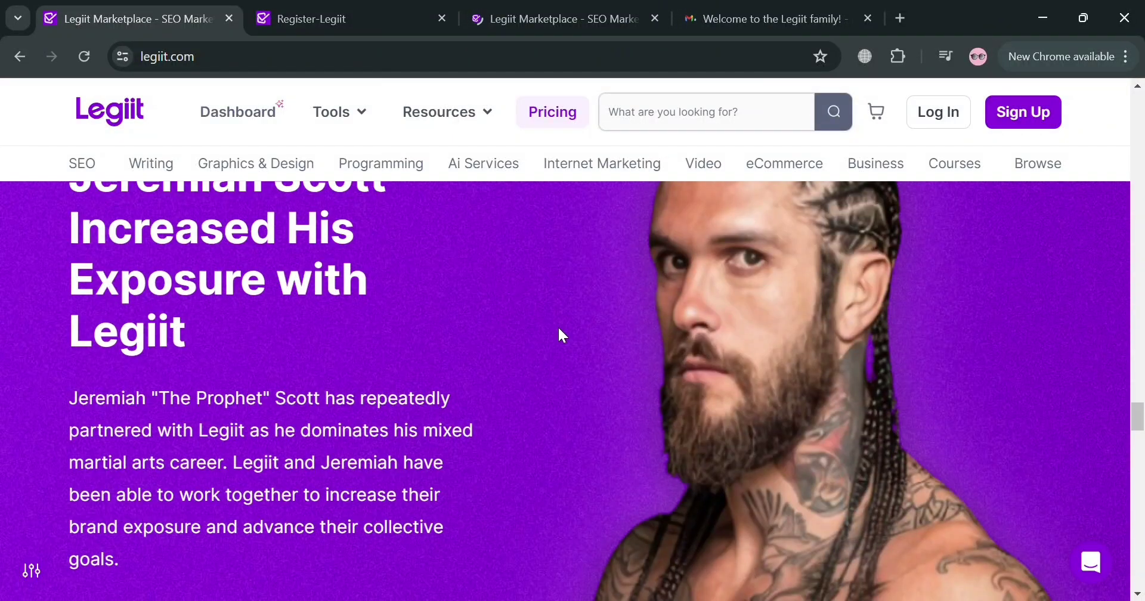
pyautogui.scroll(-3, 559, 358)
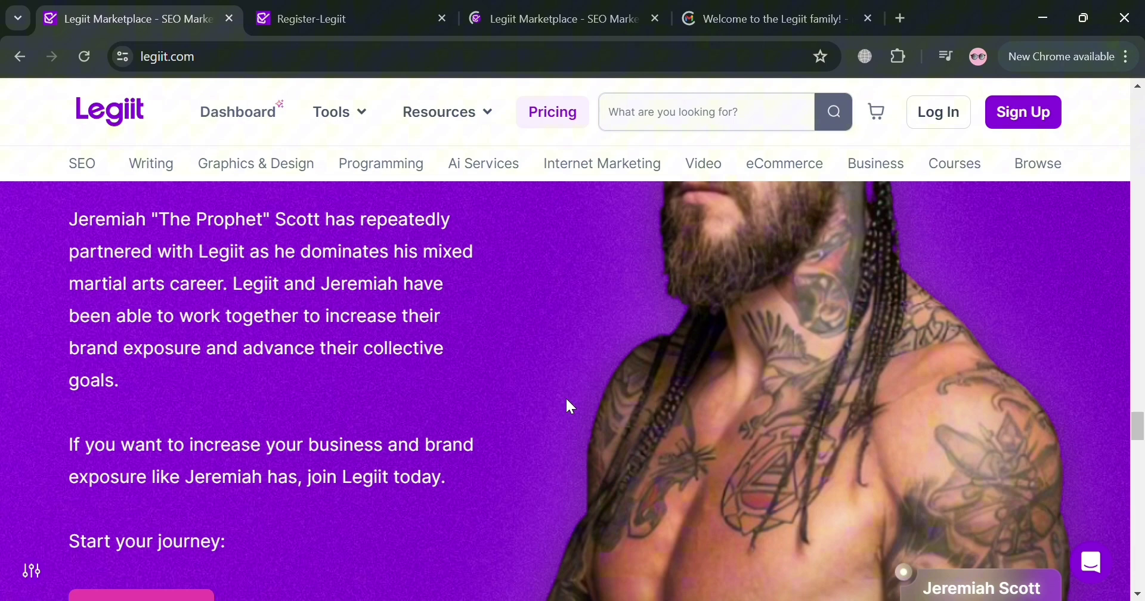
pyautogui.scroll(-5, 566, 399)
pyautogui.scroll(-6, 554, 384)
# Review the pricing plan cards, FAQs and footer at the bottom of the homepage
pyautogui.scroll(1, 555, 386)
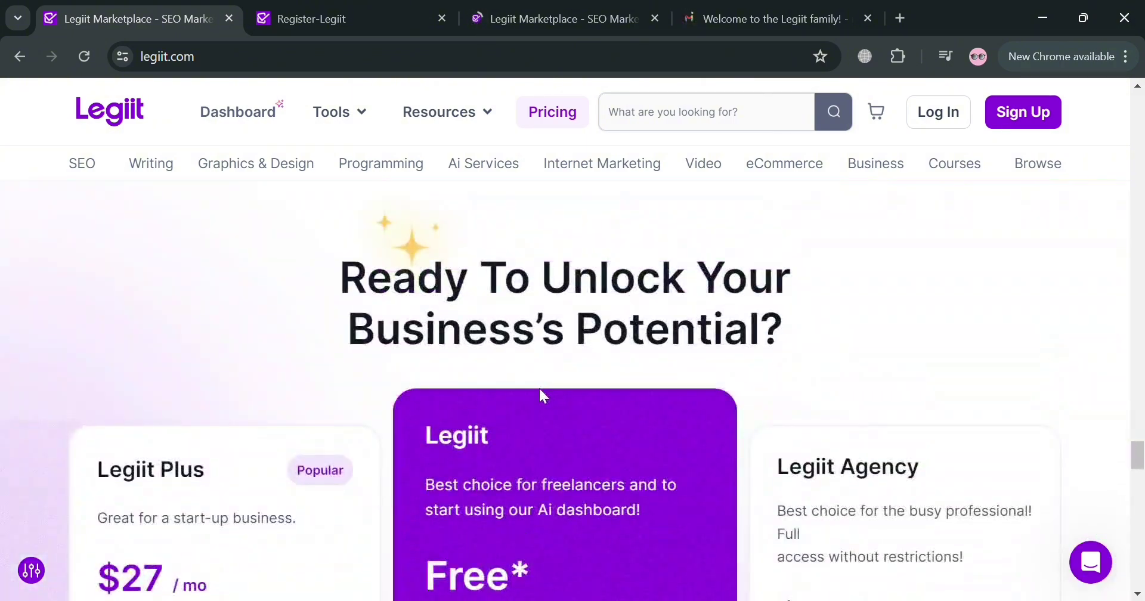
pyautogui.scroll(-3, 541, 391)
pyautogui.scroll(-1, 858, 364)
pyautogui.scroll(-5, 857, 357)
pyautogui.scroll(-5, 853, 350)
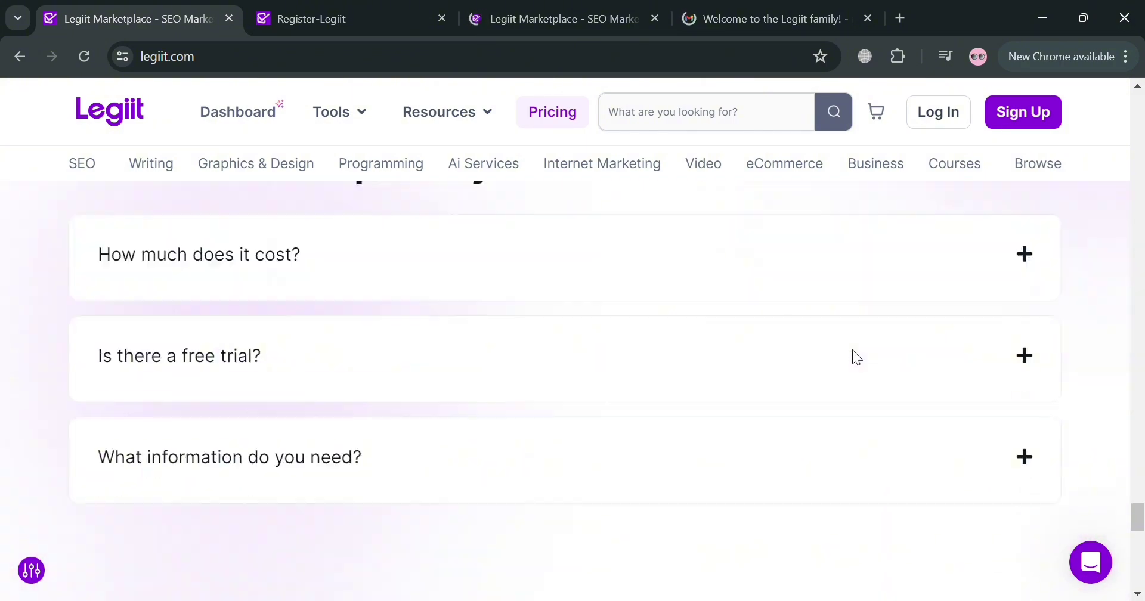
pyautogui.scroll(-2, 853, 351)
pyautogui.scroll(-2, 853, 349)
pyautogui.scroll(-5, 853, 350)
pyautogui.scroll(-4, 851, 347)
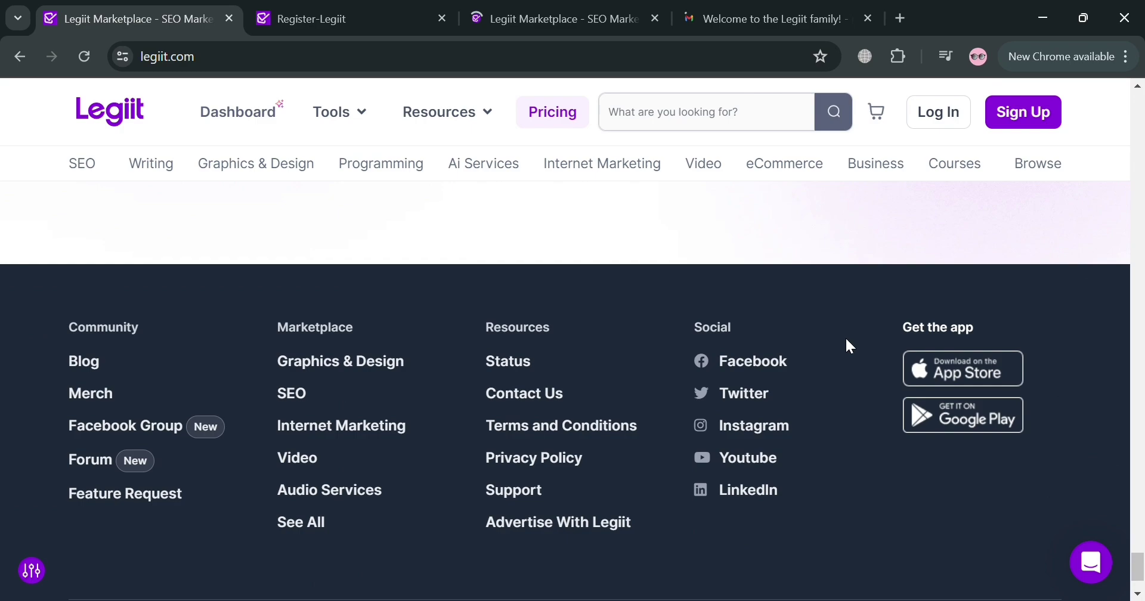
pyautogui.scroll(7, 846, 339)
pyautogui.scroll(4, 845, 343)
pyautogui.scroll(1, 958, 388)
pyautogui.scroll(6, 959, 389)
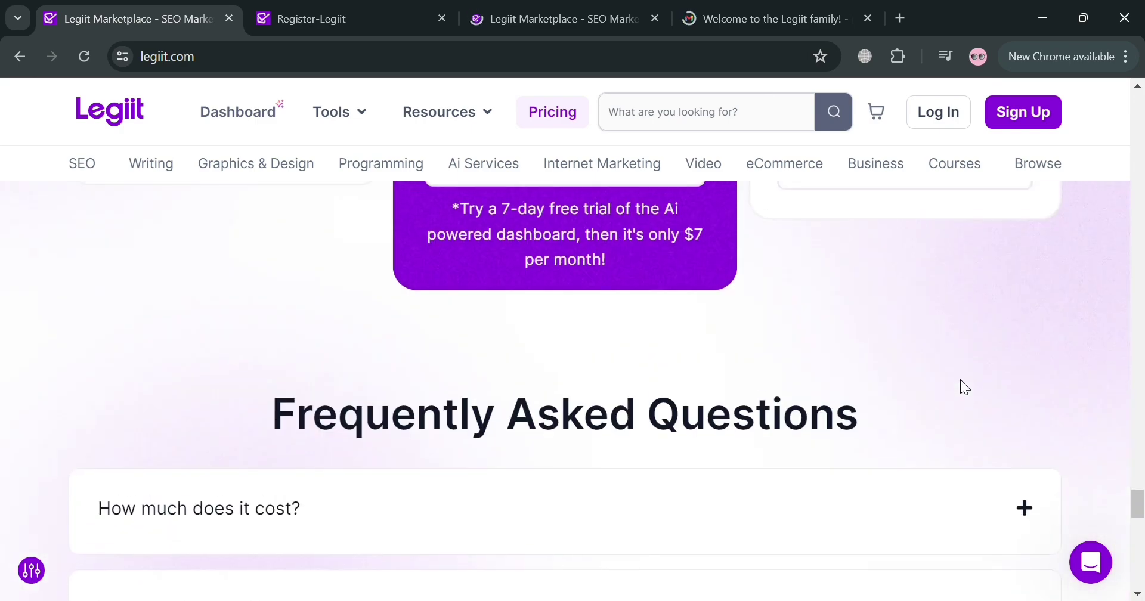
pyautogui.scroll(-1, 853, 414)
pyautogui.scroll(-2, 853, 417)
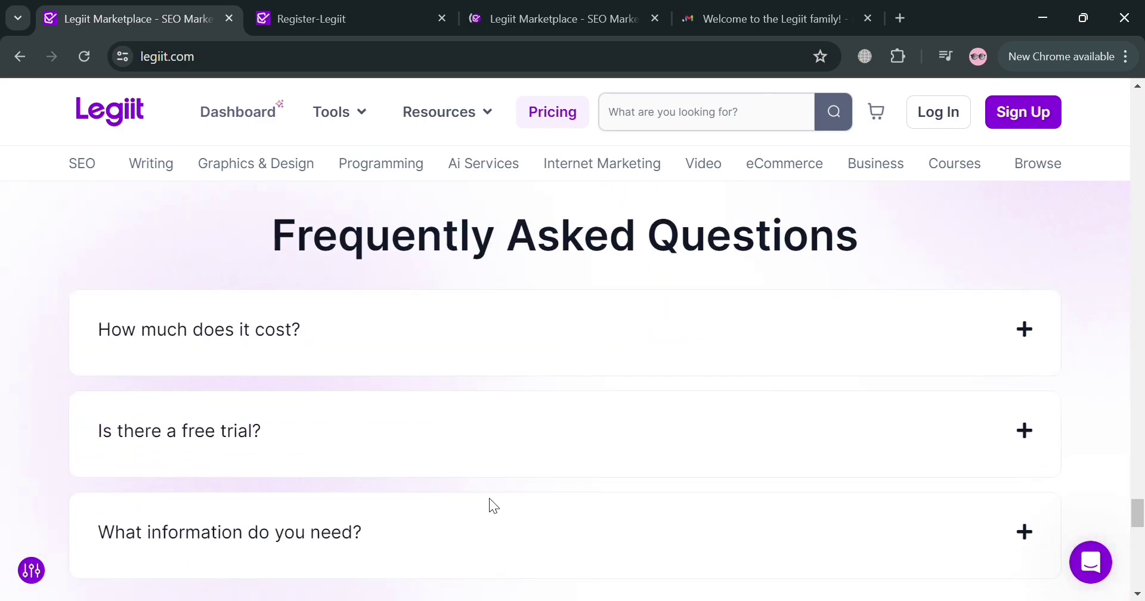
pyautogui.scroll(5, 565, 471)
pyautogui.scroll(3, 579, 465)
pyautogui.scroll(1, 262, 501)
pyautogui.scroll(3, 307, 471)
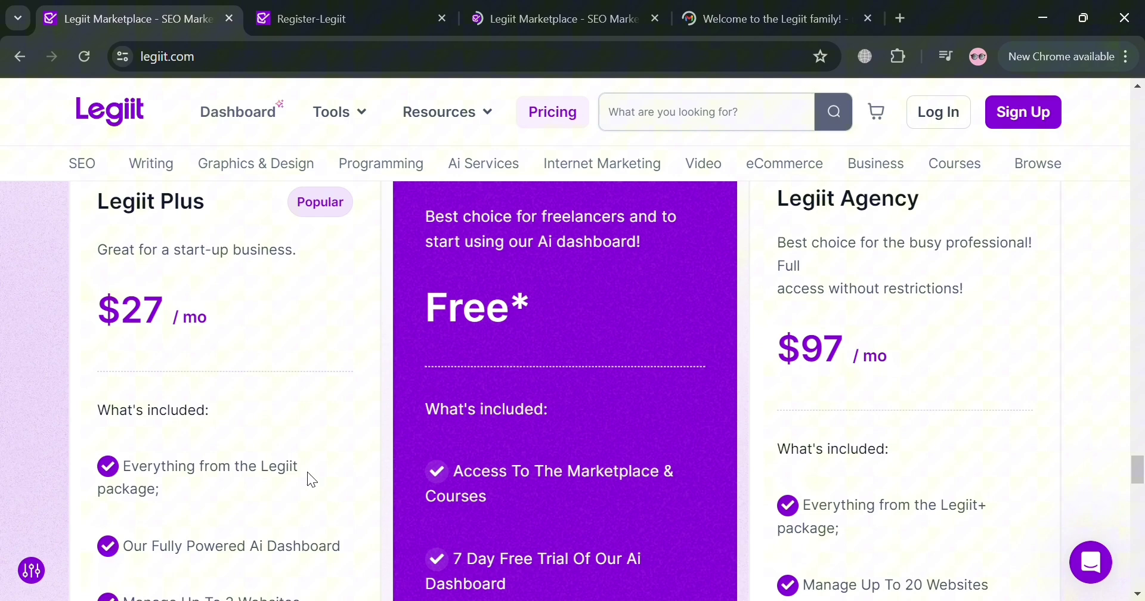
pyautogui.scroll(-3, 455, 427)
pyautogui.scroll(-2, 715, 348)
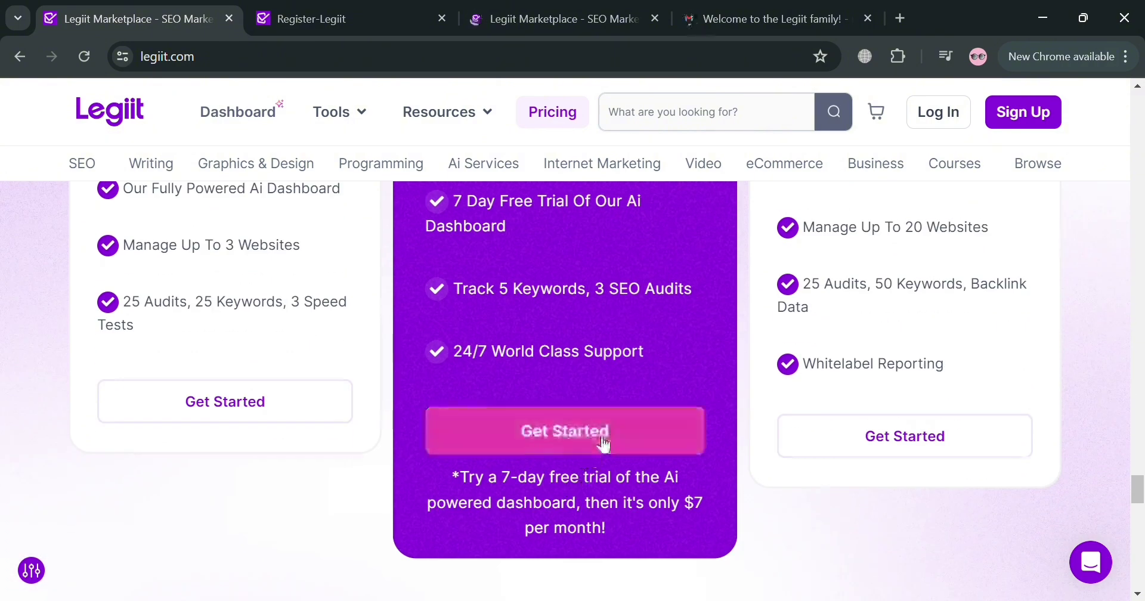
# Scroll back up to the Hire Top Talent section with the featured SEO gig cards
pyautogui.scroll(3, 680, 412)
pyautogui.scroll(2, 731, 425)
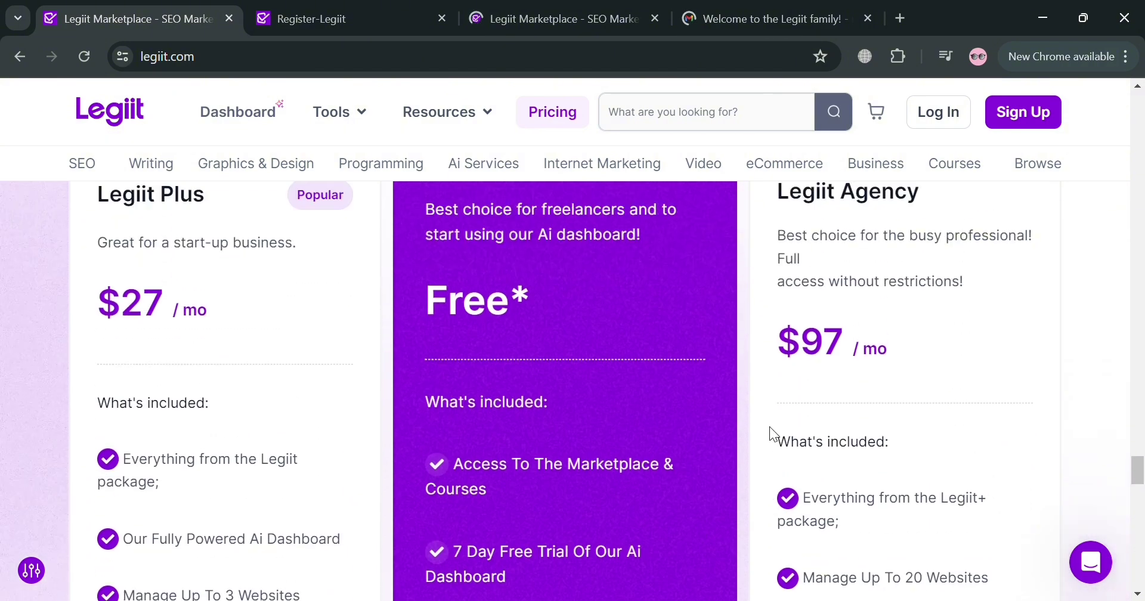
pyautogui.scroll(1, 775, 428)
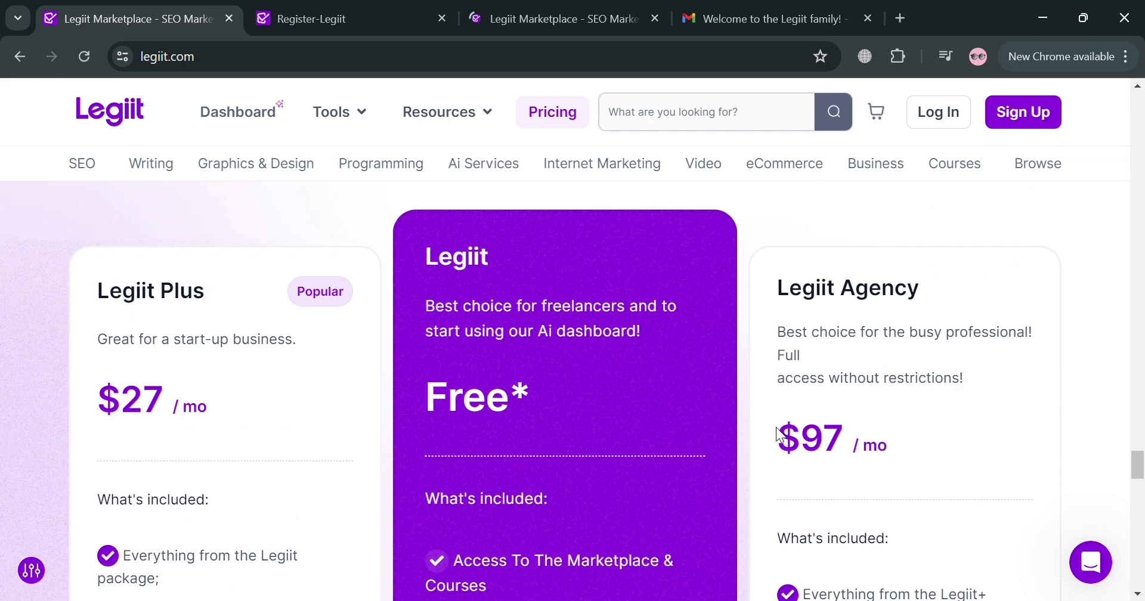
pyautogui.scroll(2, 738, 420)
pyautogui.scroll(-2, 728, 417)
pyautogui.scroll(4, 779, 437)
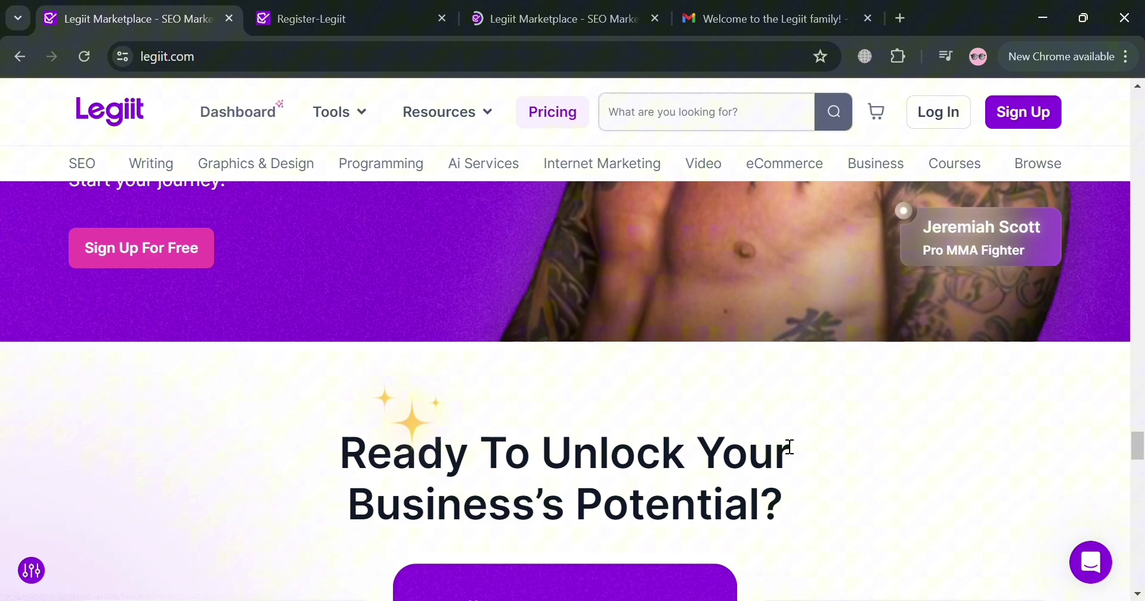
pyautogui.scroll(4, 777, 435)
pyautogui.scroll(-2, 716, 439)
pyautogui.scroll(4, 656, 429)
pyautogui.scroll(4, 243, 483)
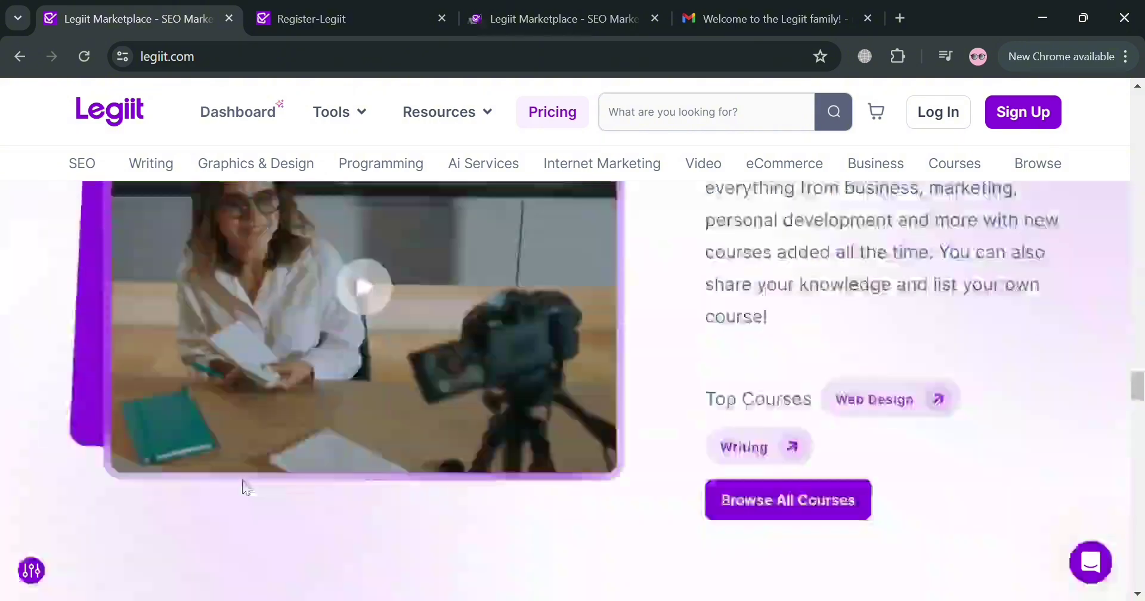
pyautogui.scroll(4, 650, 513)
pyautogui.scroll(5, 641, 504)
pyautogui.scroll(5, 636, 498)
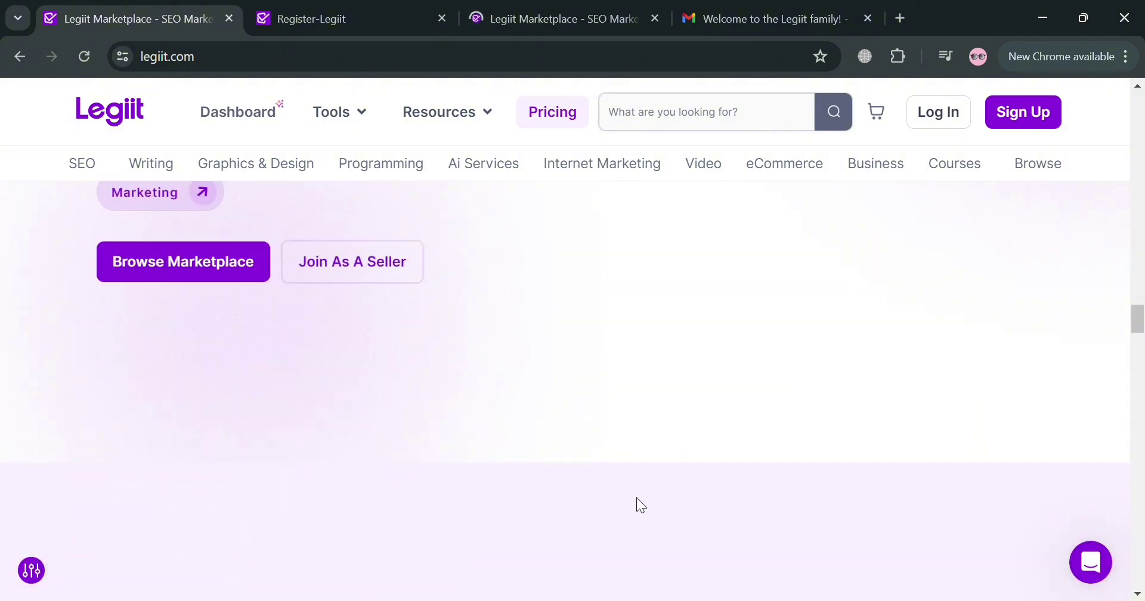
pyautogui.scroll(2, 635, 497)
pyautogui.scroll(2, 631, 493)
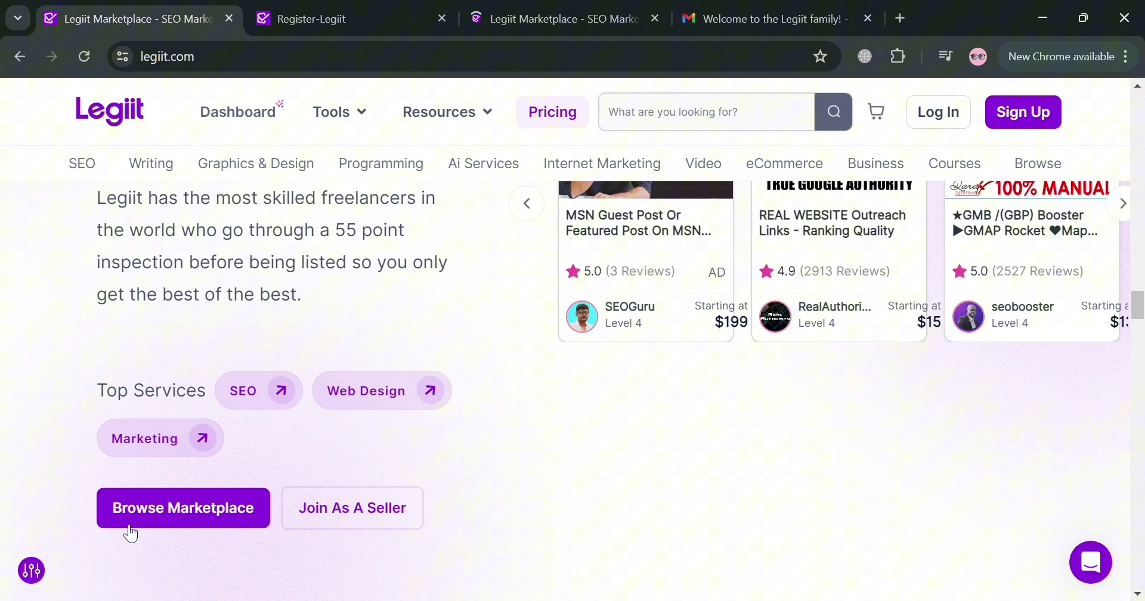
# Switch to the account registration form and look over its heading and fields
pyautogui.click(293, 8)
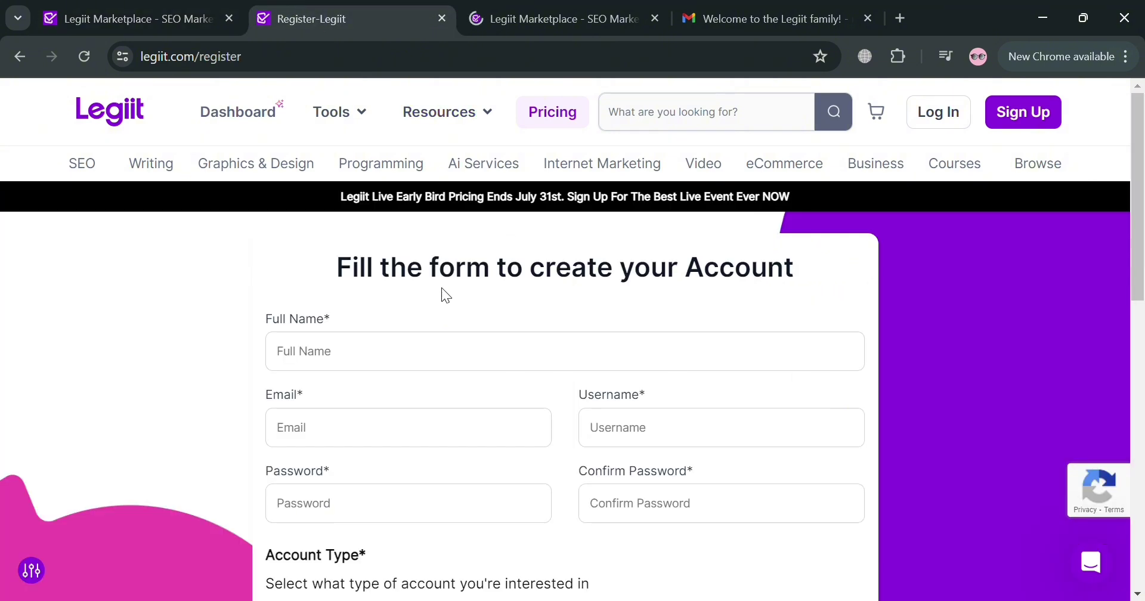
pyautogui.moveTo(442, 288); pyautogui.dragTo(319, 315)
pyautogui.click(386, 244)
pyautogui.scroll(-3, 476, 333)
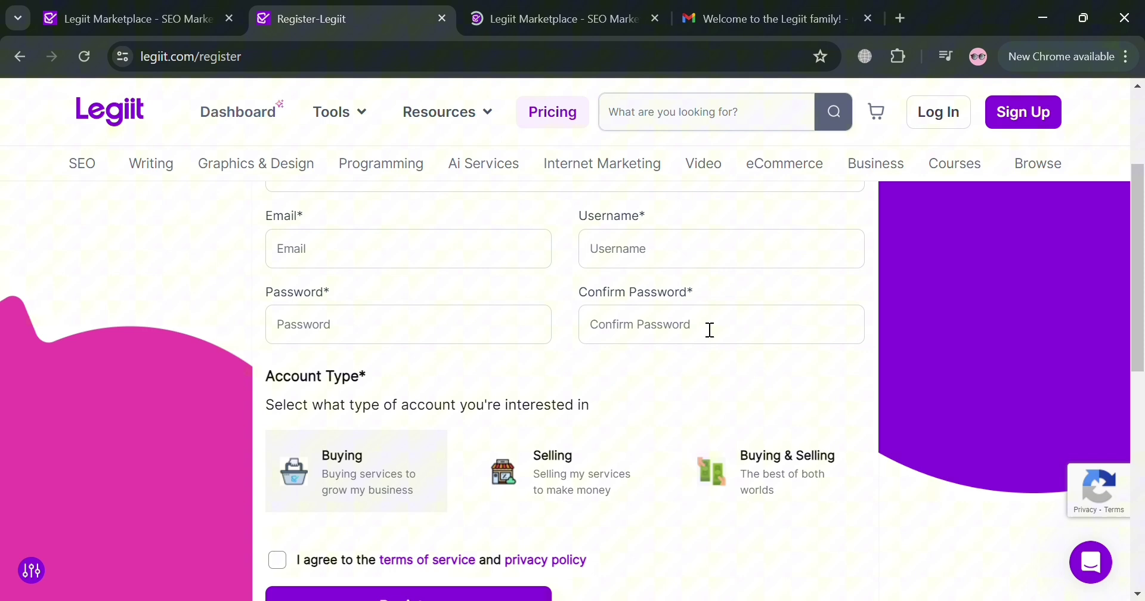
pyautogui.scroll(-2, 388, 396)
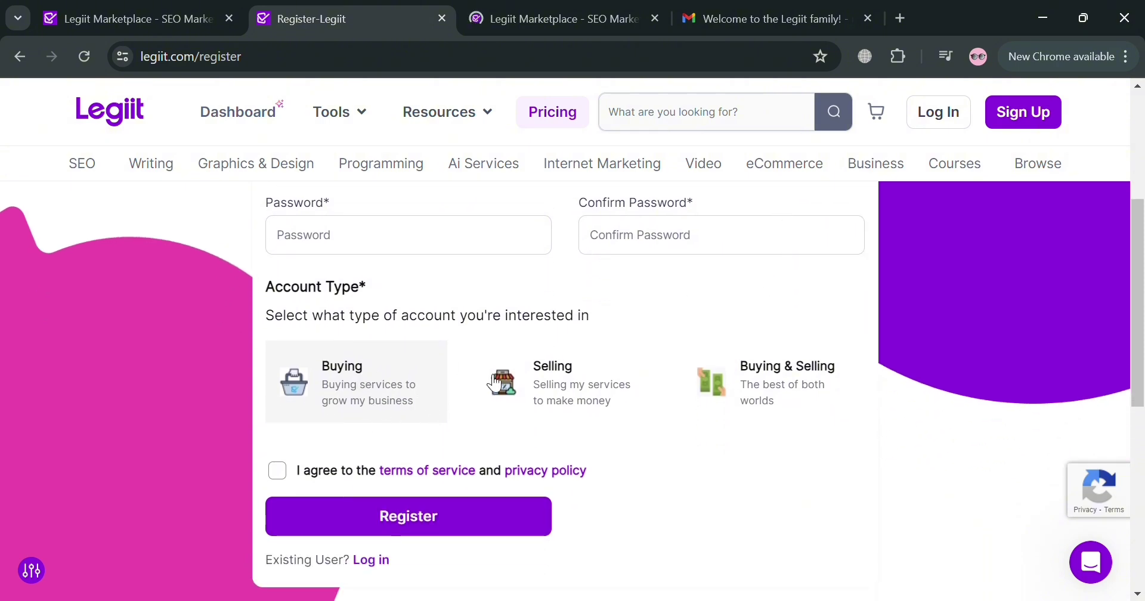
# Choose the Buying & Selling account type, accept the terms, and go to the logged-in homepage
pyautogui.click(617, 407)
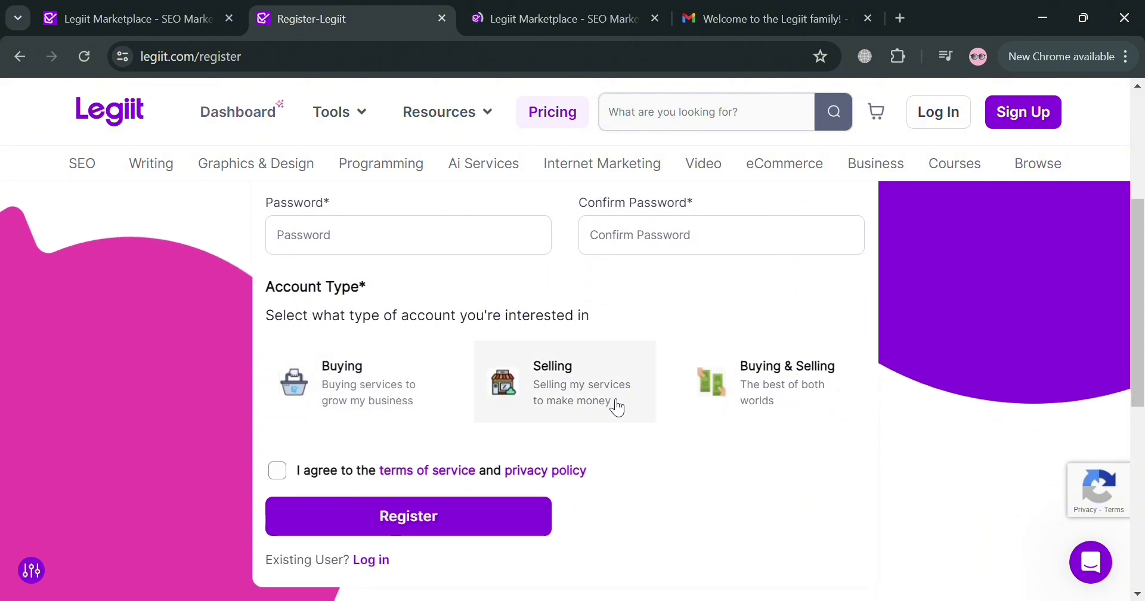
pyautogui.click(763, 391)
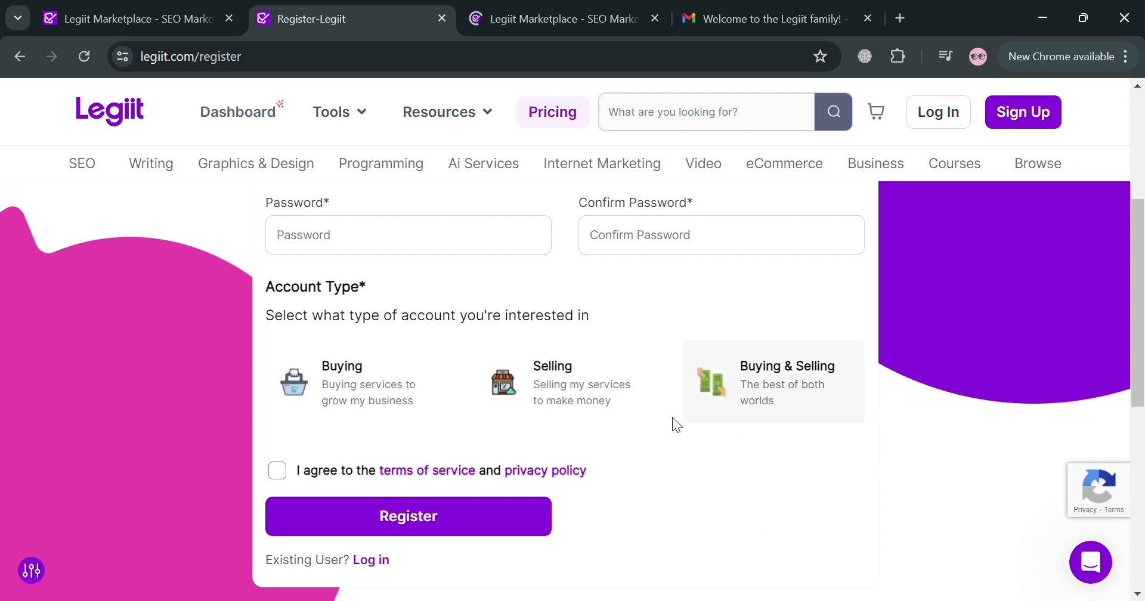
pyautogui.click(278, 474)
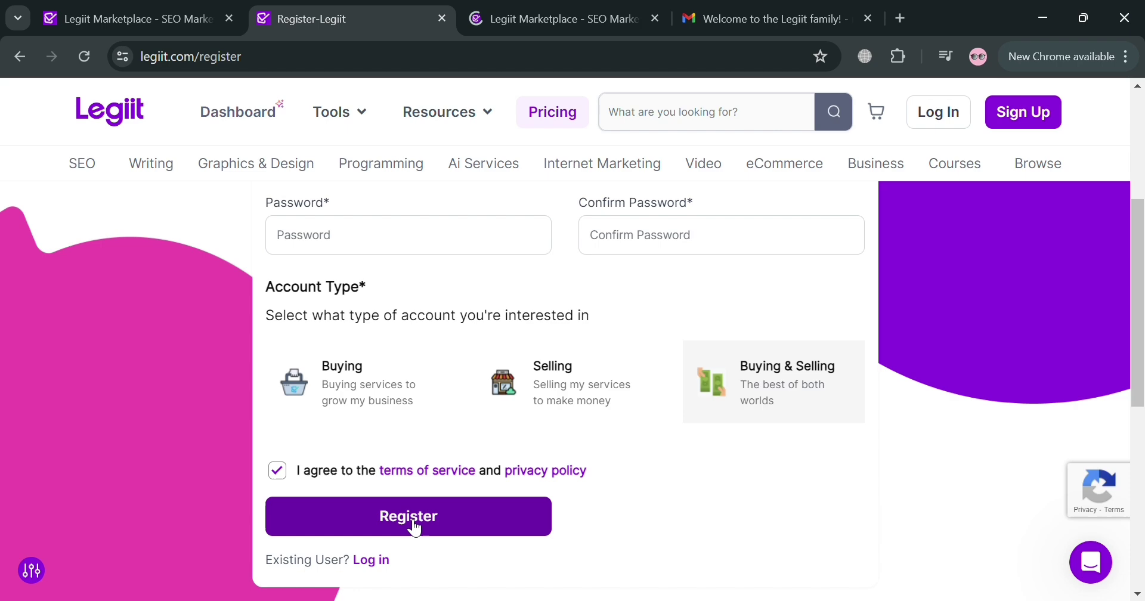
pyautogui.click(553, 13)
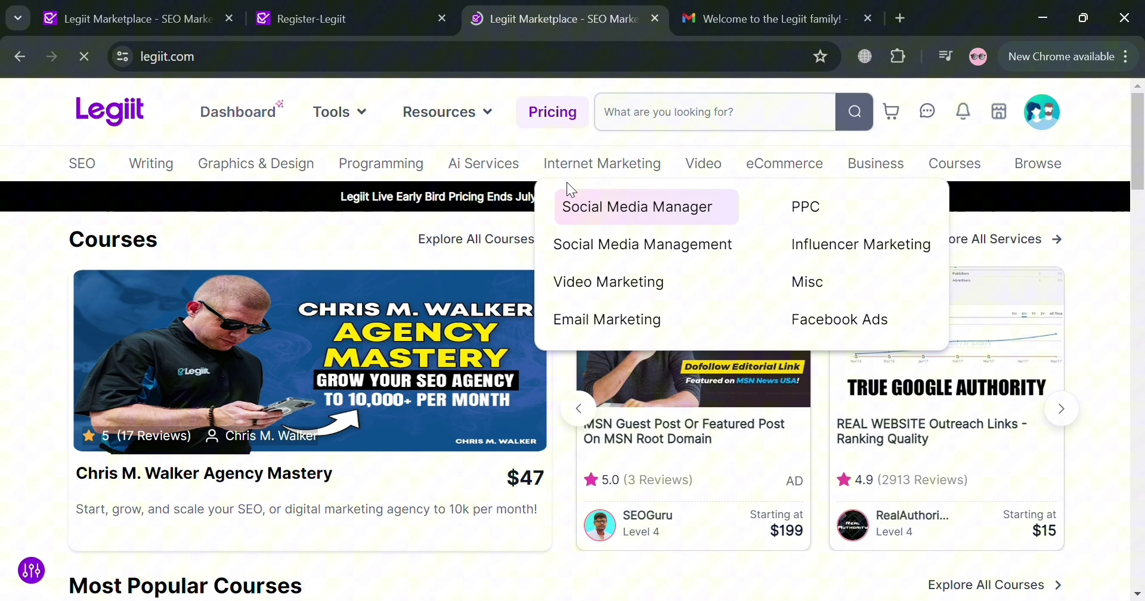
# Read the 'Welcome to the Legiit family!' email in Gmail down to its closing app promotion
pyautogui.click(751, 7)
pyautogui.scroll(5, 784, 422)
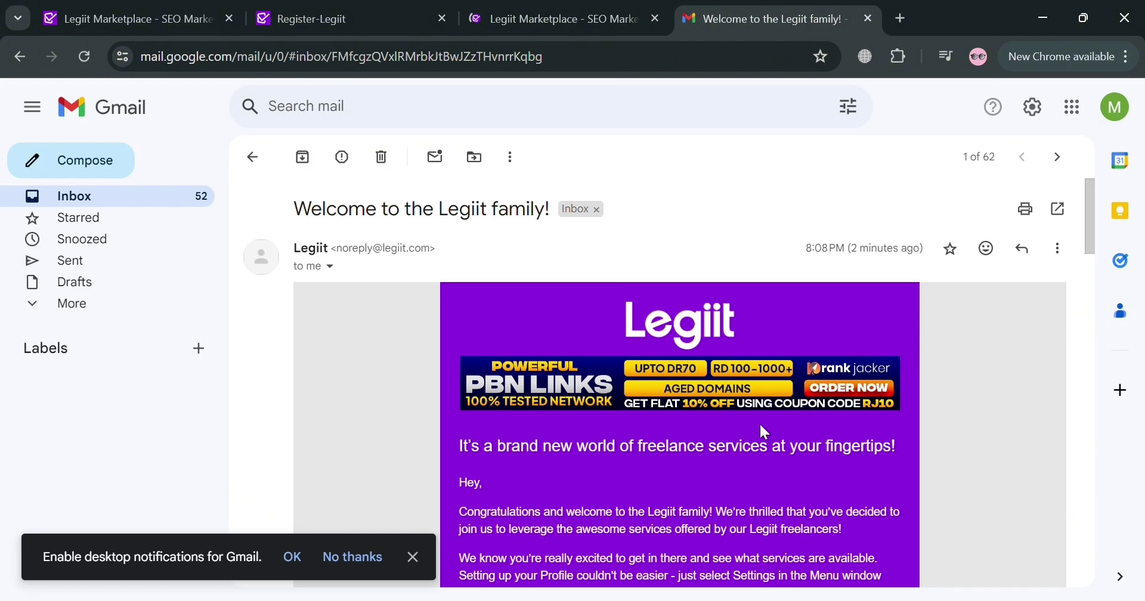
pyautogui.scroll(-3, 618, 409)
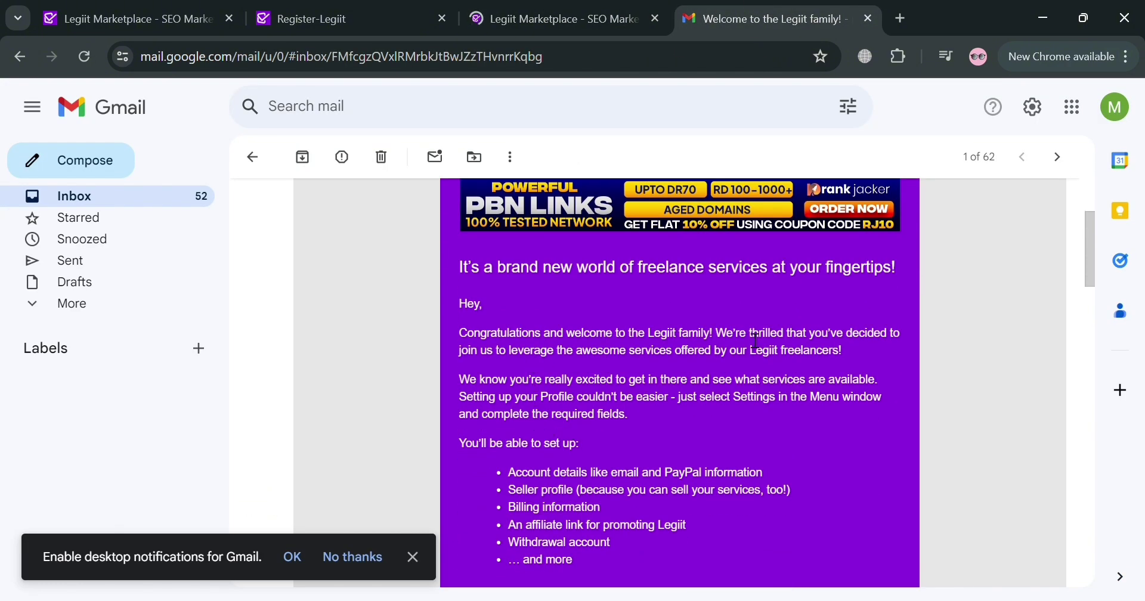
pyautogui.scroll(-3, 871, 340)
pyautogui.scroll(-3, 871, 346)
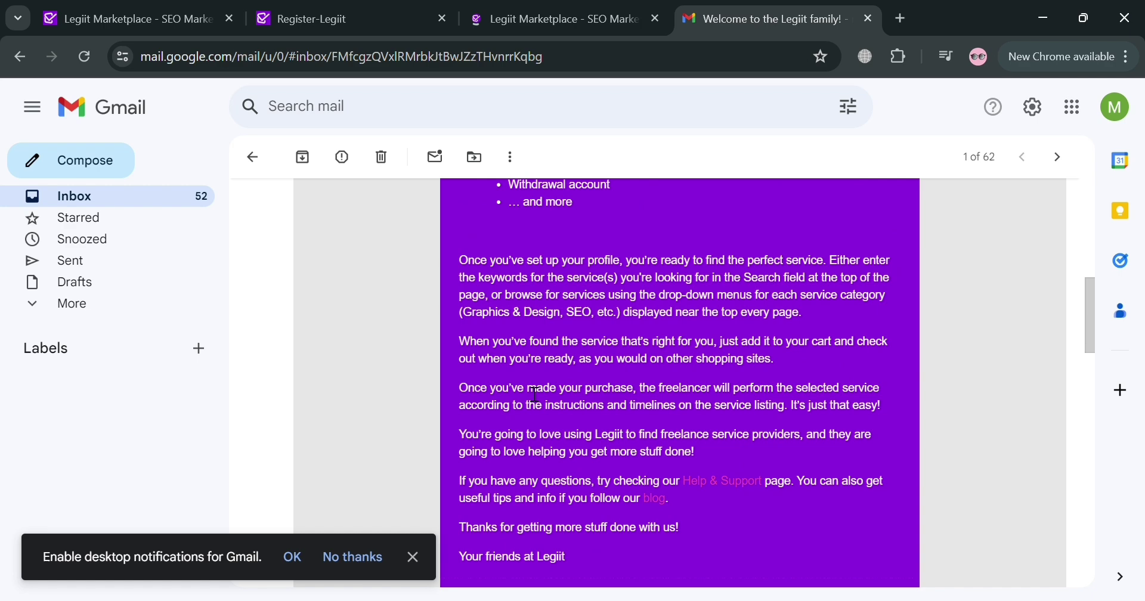
pyautogui.scroll(-2, 633, 480)
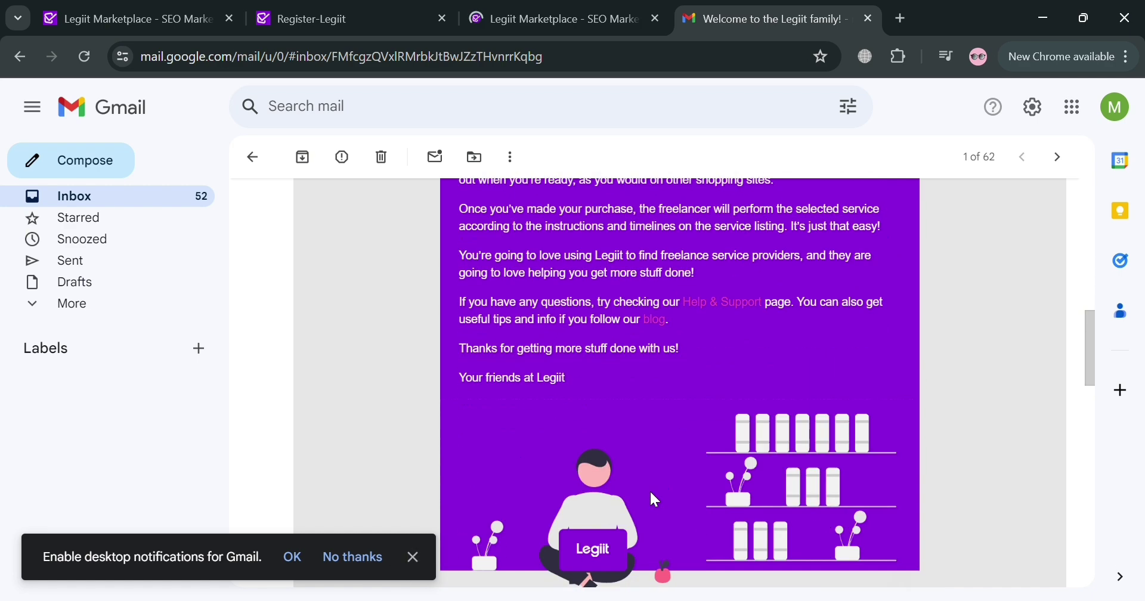
pyautogui.scroll(-6, 765, 410)
pyautogui.scroll(1, 764, 406)
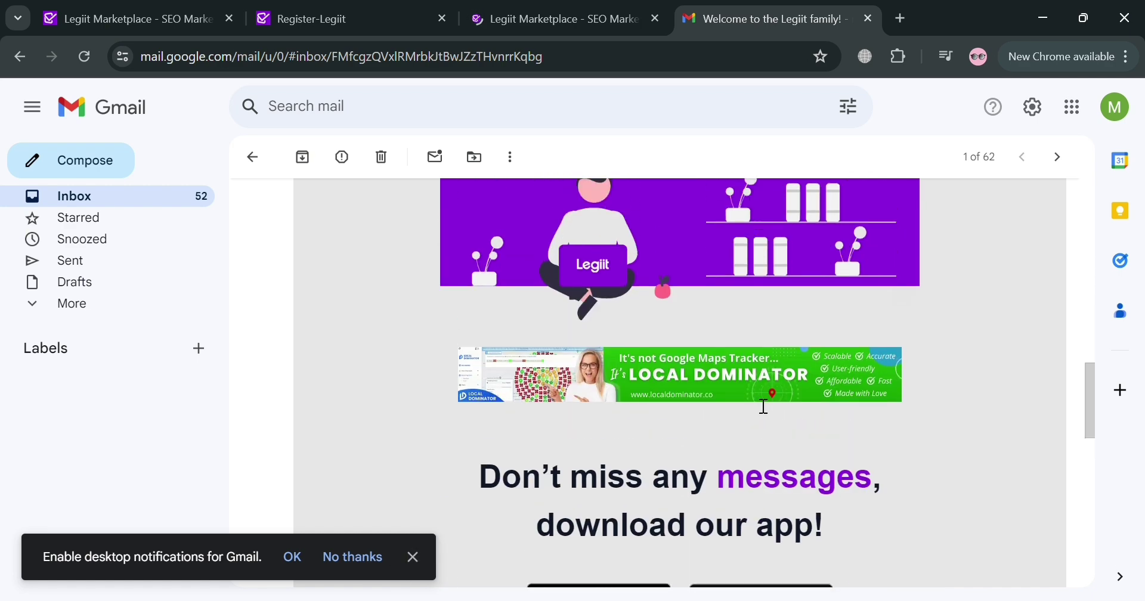
pyautogui.scroll(-7, 761, 404)
pyautogui.scroll(-8, 759, 403)
pyautogui.scroll(10, 753, 394)
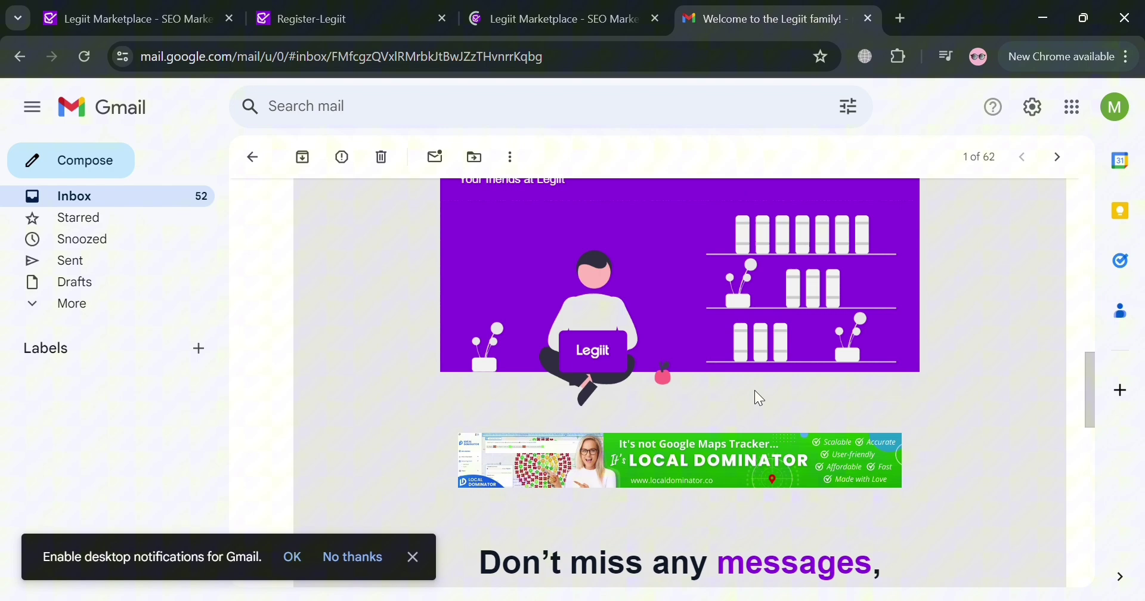
pyautogui.scroll(5, 748, 382)
pyautogui.scroll(5, 747, 378)
# Return to the Legiit marketplace tab and browse the homepage's category sections
pyautogui.click(581, 5)
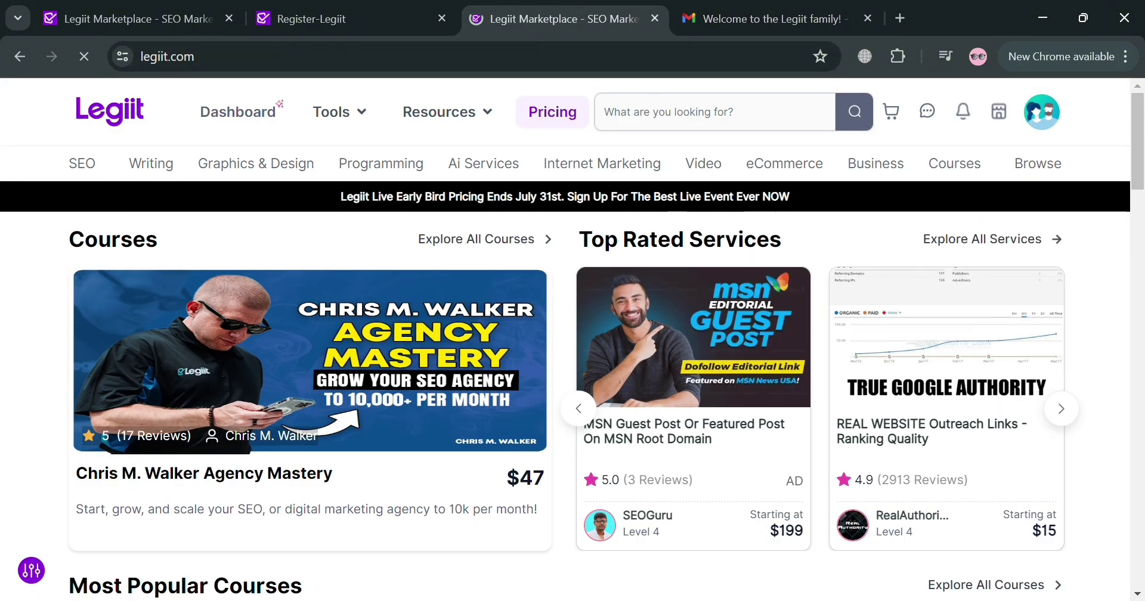
pyautogui.scroll(-1, 315, 442)
pyautogui.scroll(-4, 315, 442)
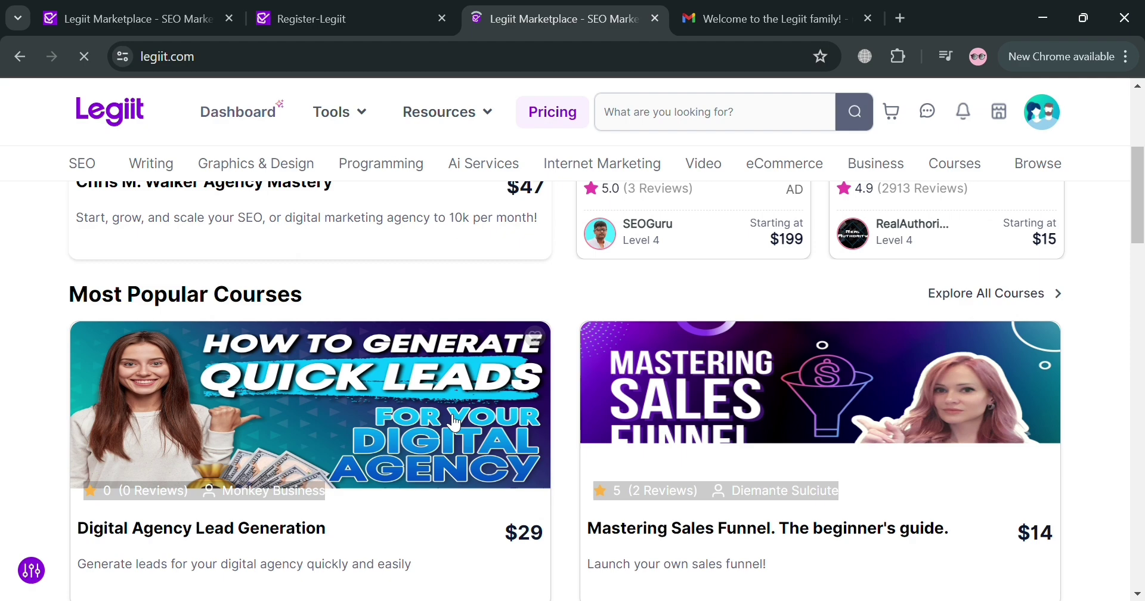
pyautogui.scroll(-4, 435, 429)
pyautogui.scroll(-3, 438, 441)
pyautogui.scroll(-3, 438, 442)
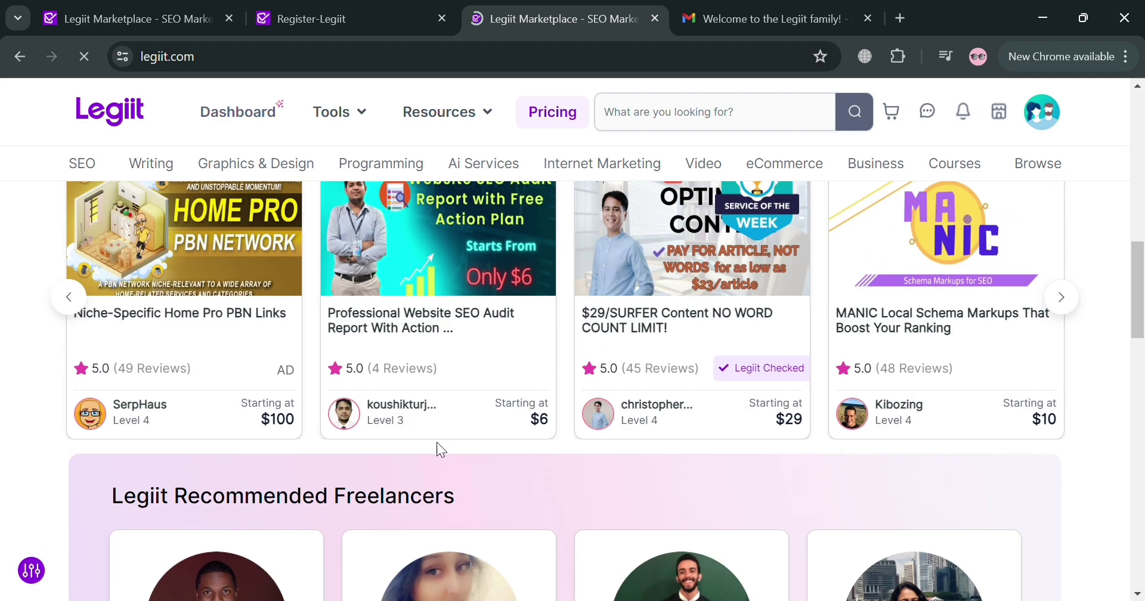
pyautogui.scroll(2, 437, 442)
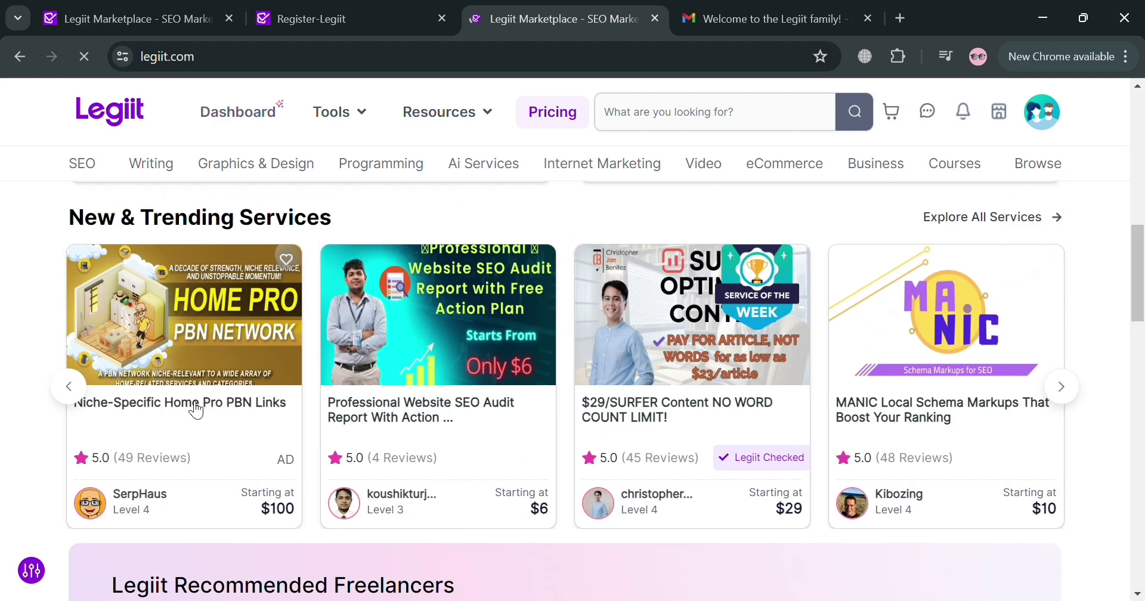
pyautogui.moveTo(691, 385)
pyautogui.scroll(2, 512, 522)
pyautogui.scroll(-5, 510, 522)
pyautogui.scroll(-5, 494, 523)
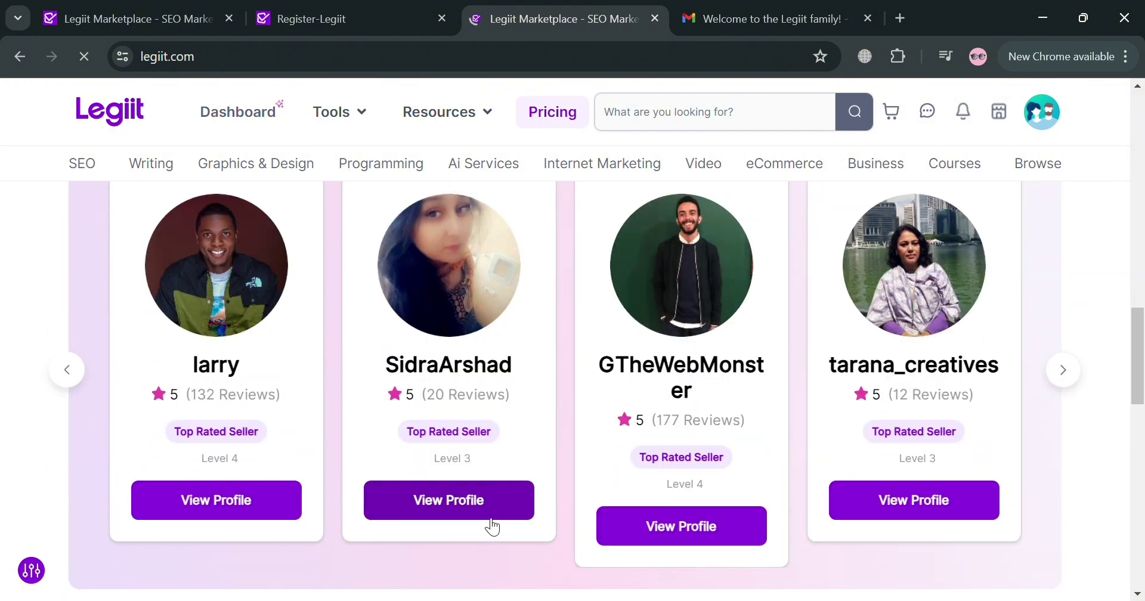
pyautogui.scroll(-5, 339, 587)
pyautogui.scroll(-5, 339, 572)
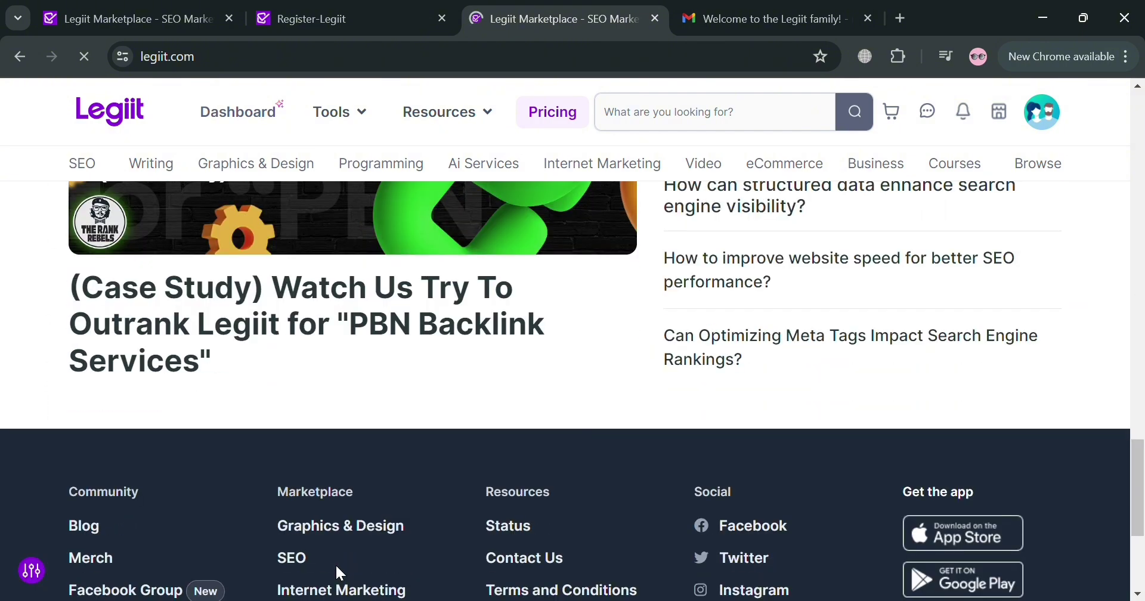
pyautogui.scroll(10, 343, 569)
pyautogui.scroll(10, 343, 567)
pyautogui.scroll(5, 342, 503)
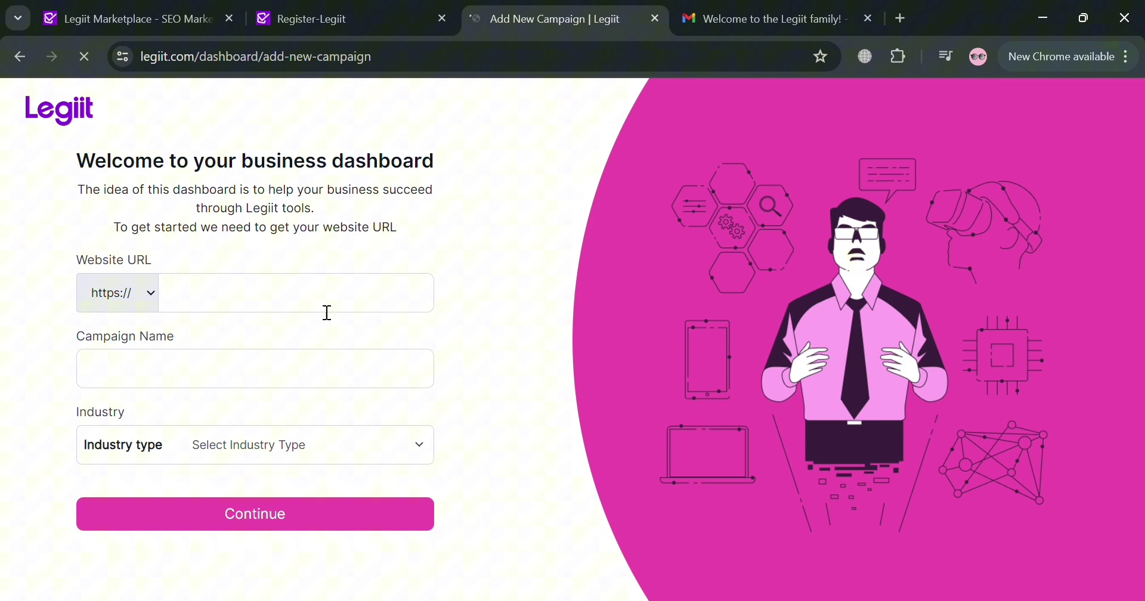
pyautogui.click(327, 311)
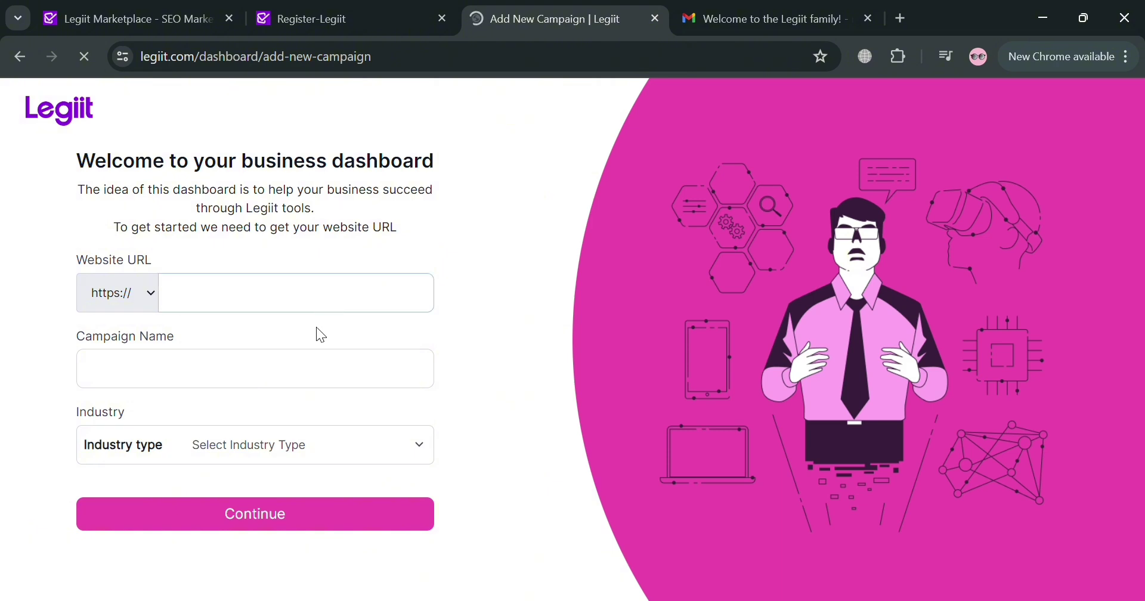
pyautogui.click(316, 381)
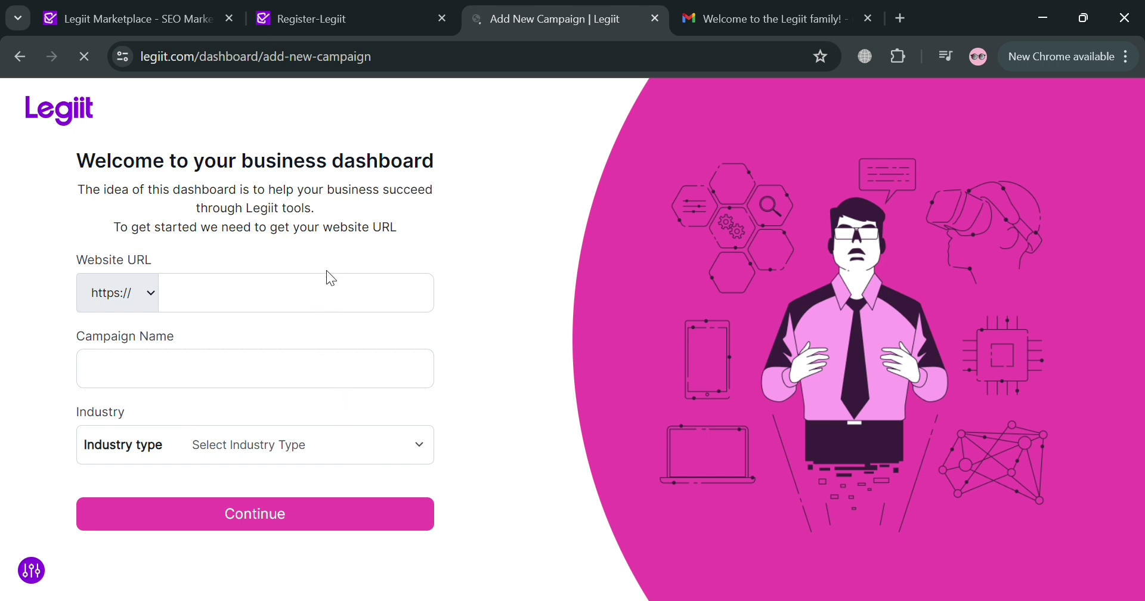
pyautogui.click(295, 310)
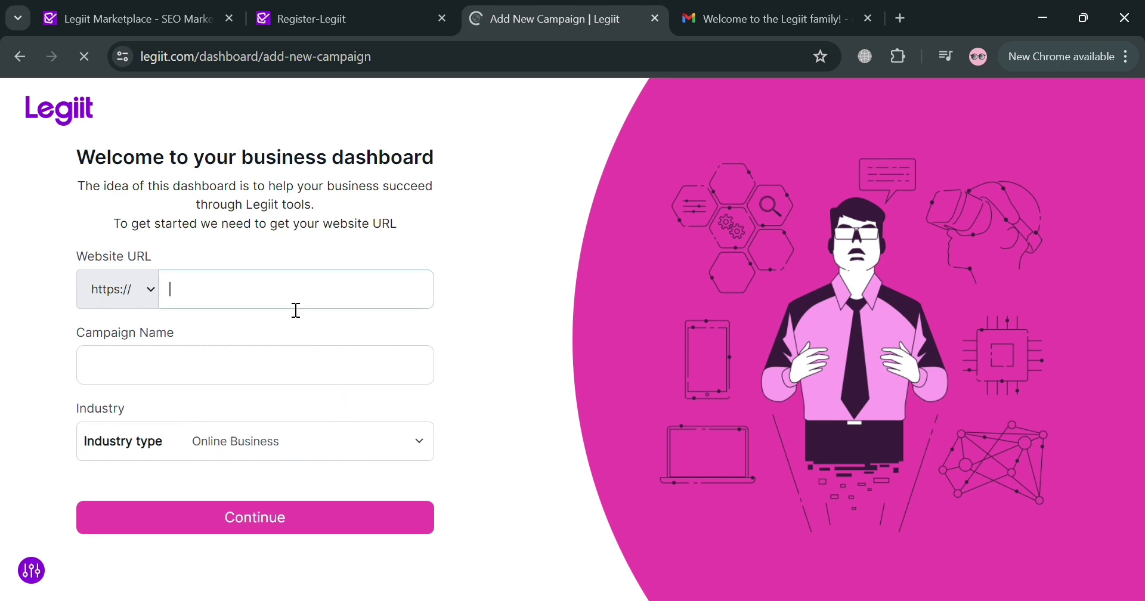
pyautogui.write('www.google.com')
pyautogui.click(308, 378)
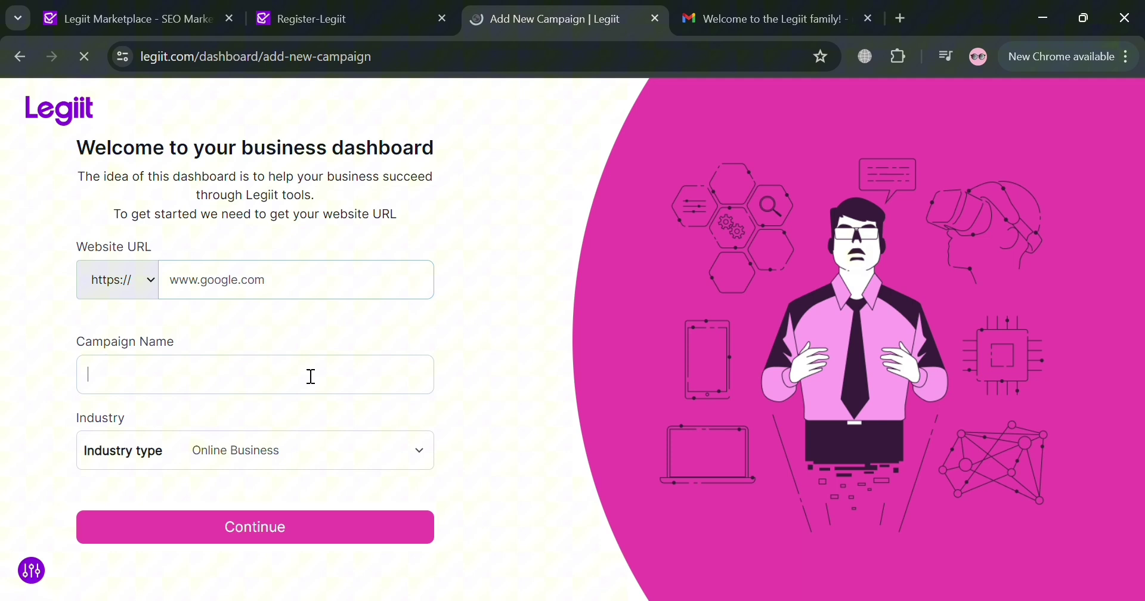
pyautogui.write('Google')
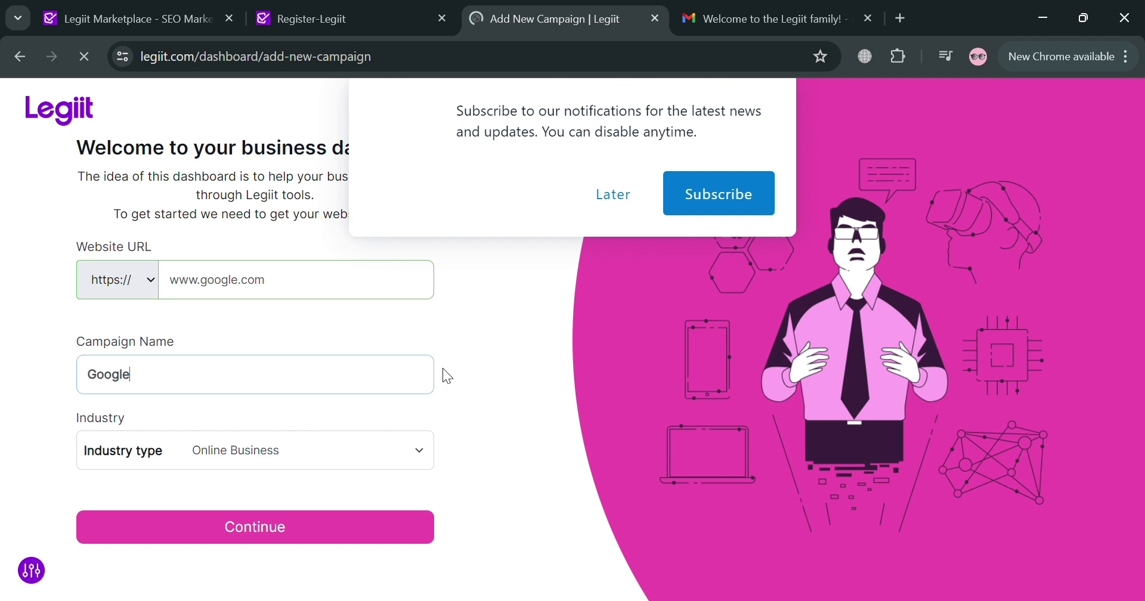
pyautogui.click(382, 534)
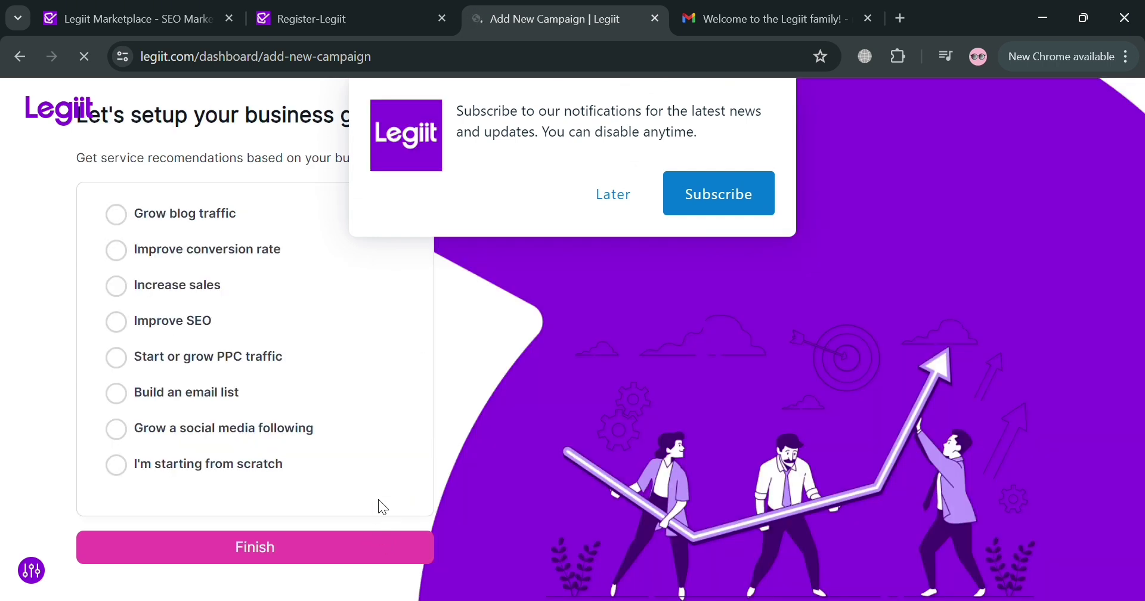
# Select goals Grow blog traffic, Build an email list and Improve SEO, then finish
pyautogui.click(620, 194)
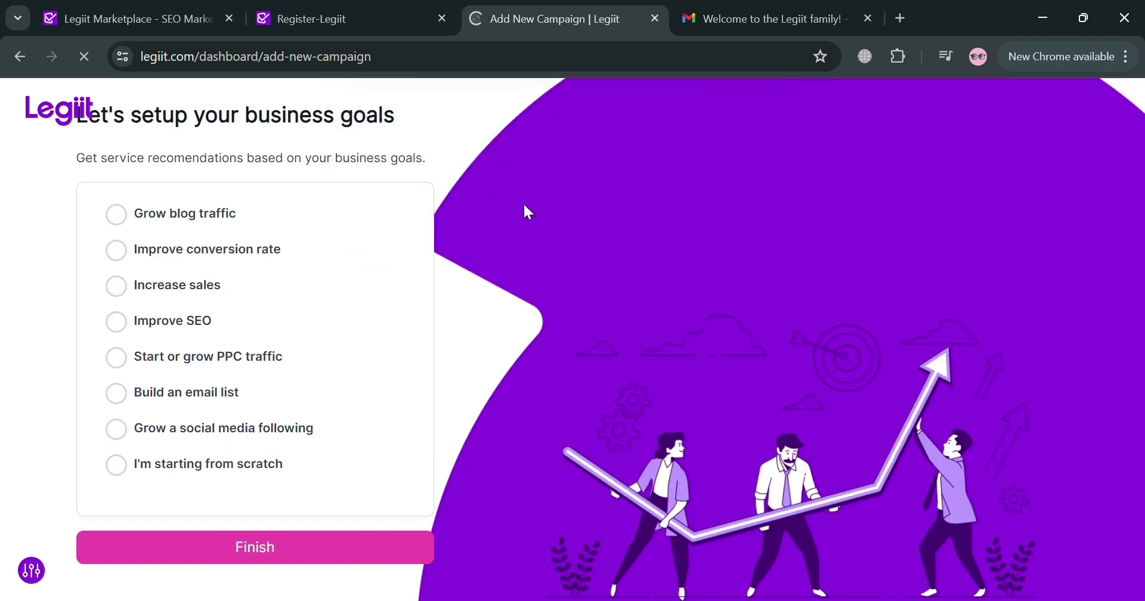
pyautogui.click(115, 218)
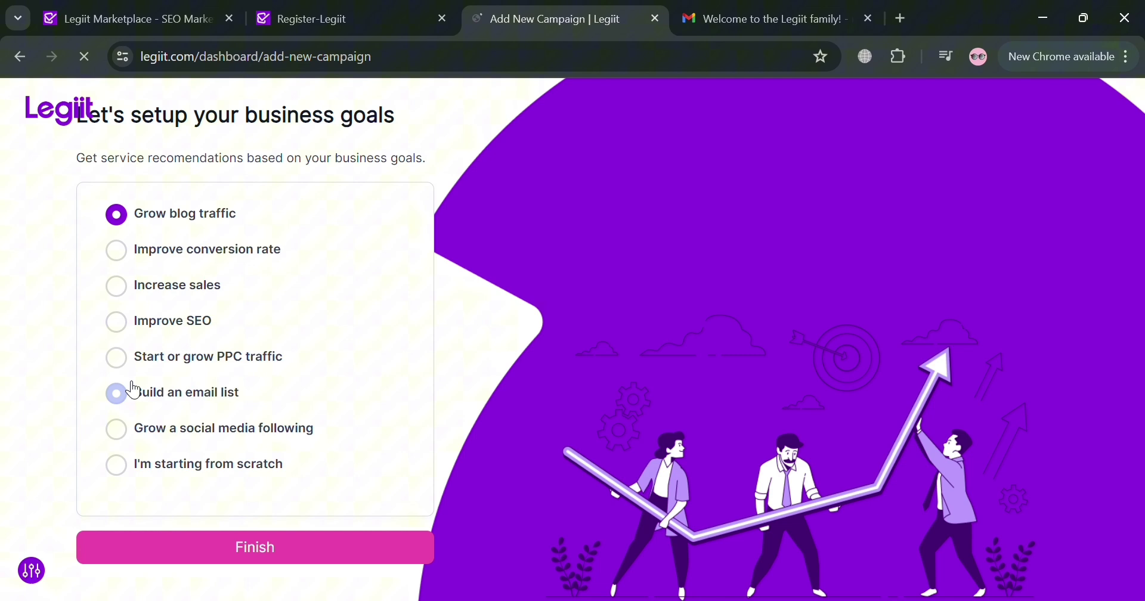
pyautogui.click(120, 394)
pyautogui.click(122, 327)
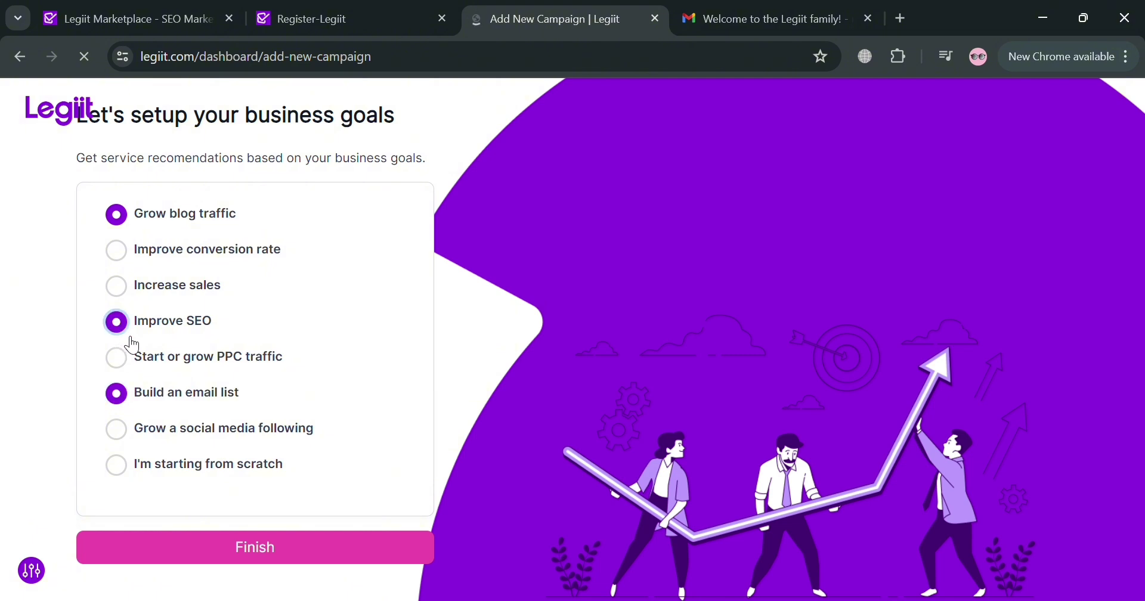
pyautogui.click(302, 556)
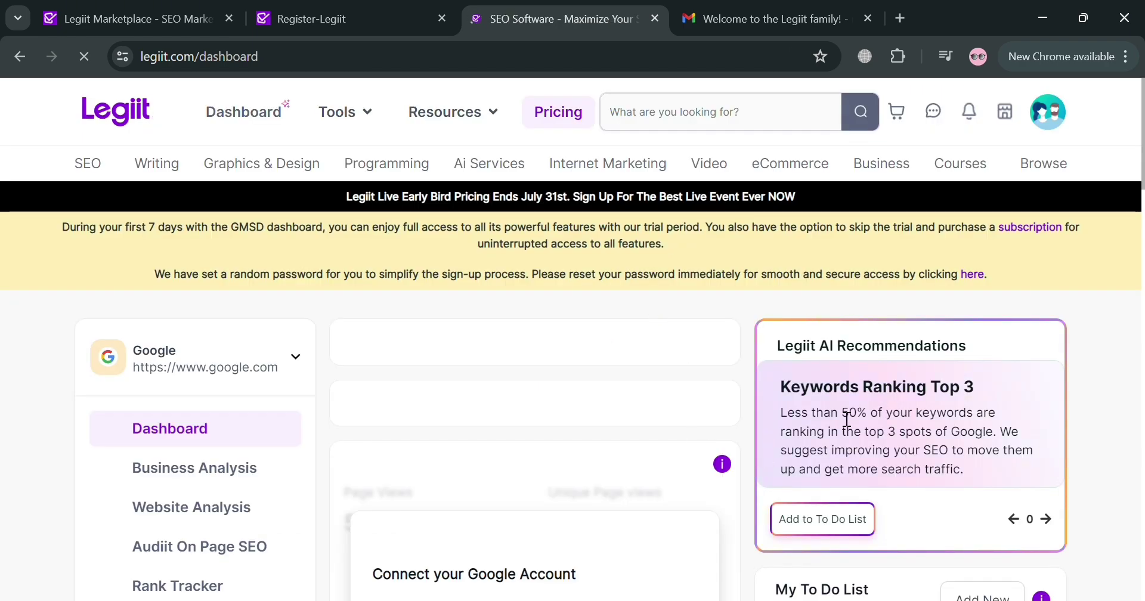
# Look over the Google campaign dashboard's to-do list and analytics prompt
pyautogui.scroll(-3, 638, 567)
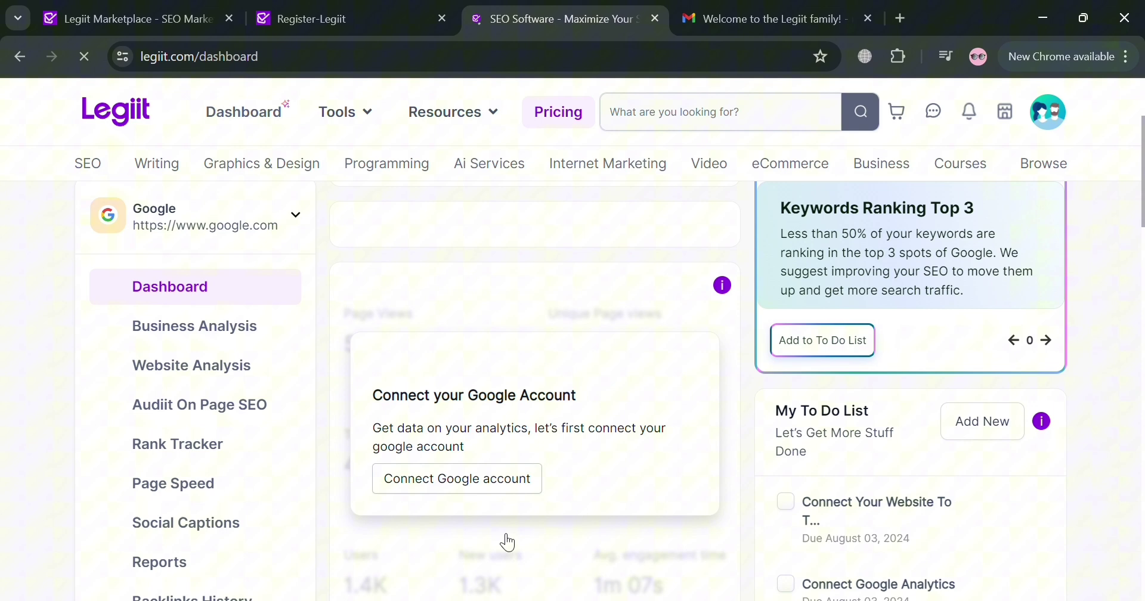
pyautogui.scroll(-3, 531, 466)
pyautogui.scroll(-4, 543, 456)
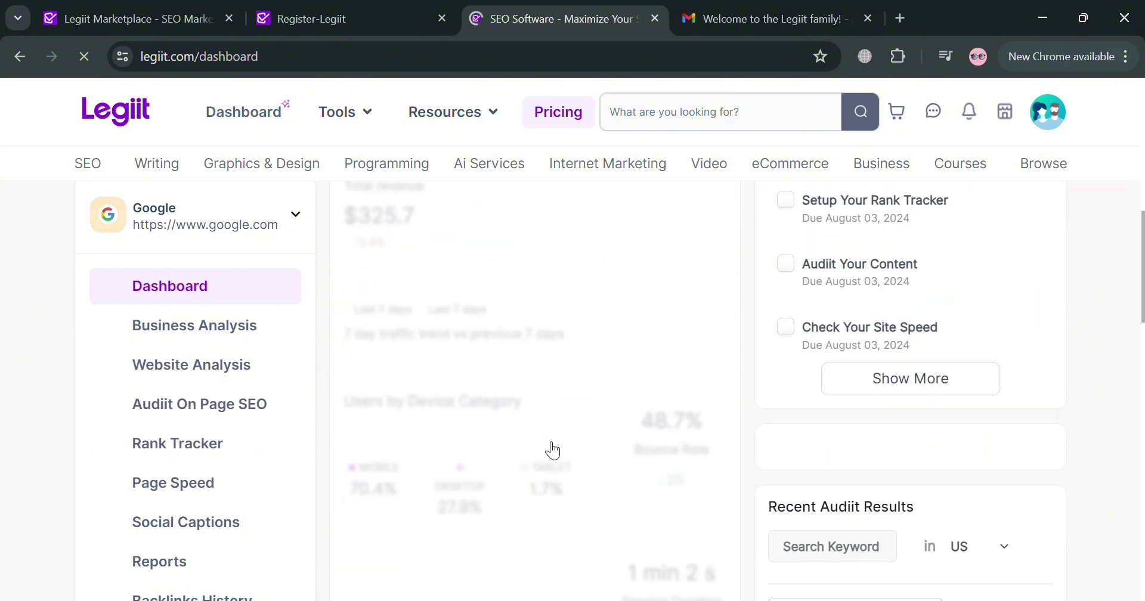
pyautogui.scroll(5, 621, 463)
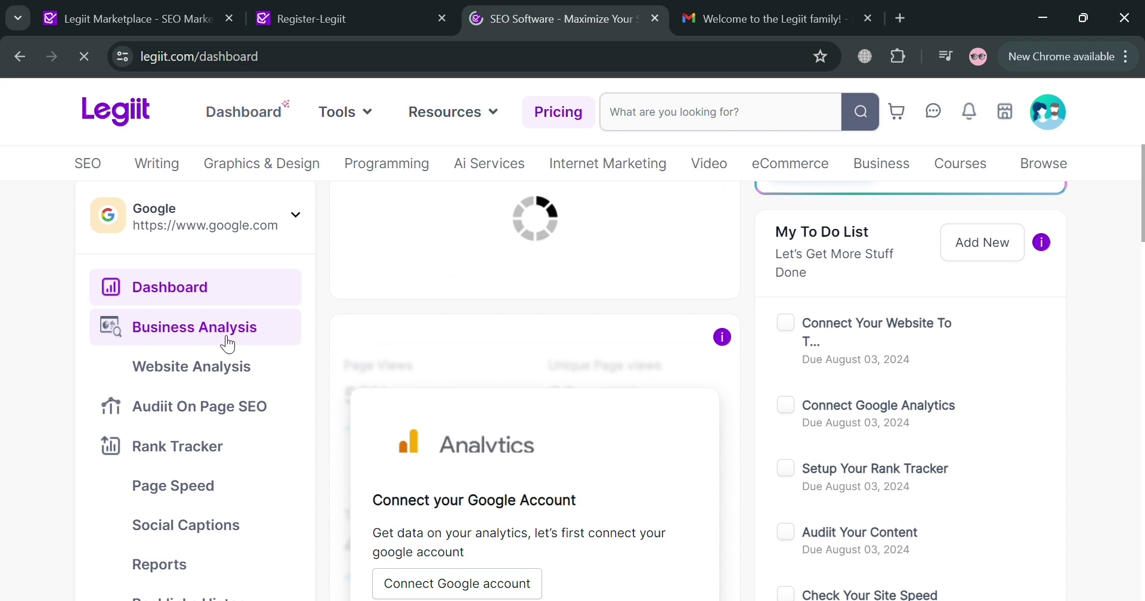
pyautogui.scroll(-5, 226, 394)
pyautogui.scroll(-3, 241, 405)
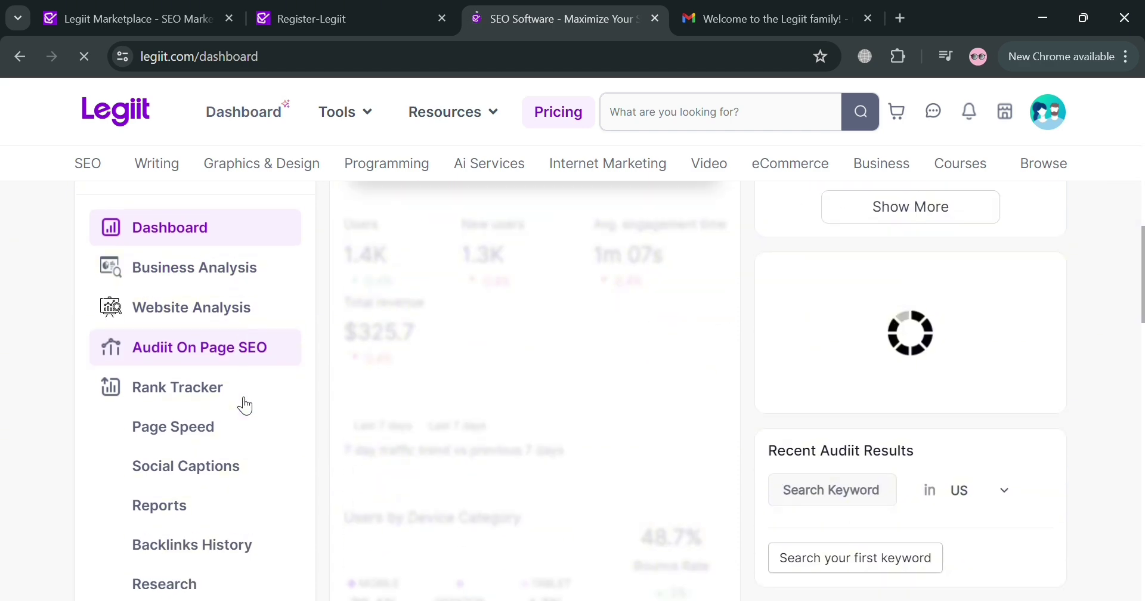
pyautogui.scroll(-1, 244, 412)
pyautogui.scroll(-1, 236, 402)
pyautogui.scroll(-3, 220, 344)
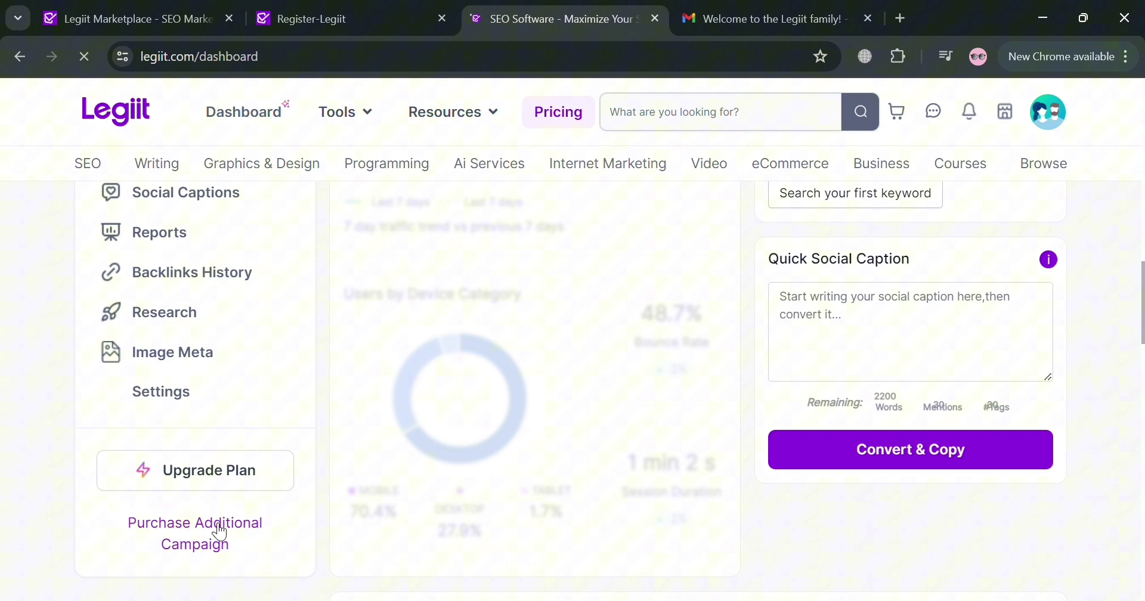
pyautogui.scroll(3, 1102, 471)
pyautogui.scroll(3, 656, 468)
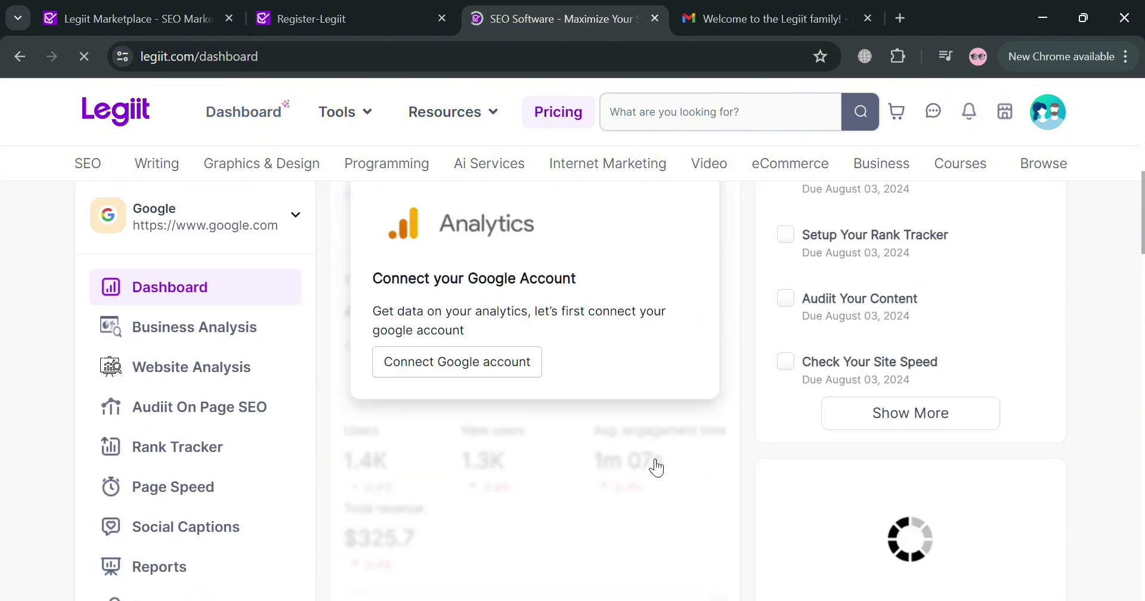
pyautogui.scroll(3, 656, 468)
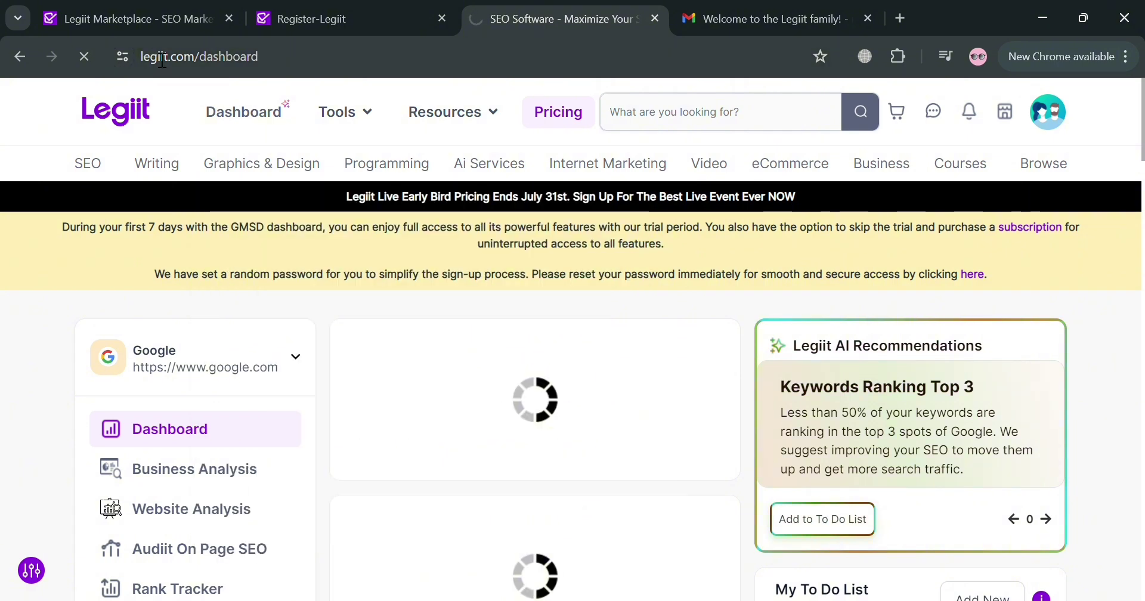
# Browse the Legiit marketplace homepage with its Courses and Top Rated Services sections
pyautogui.scroll(-2, 769, 540)
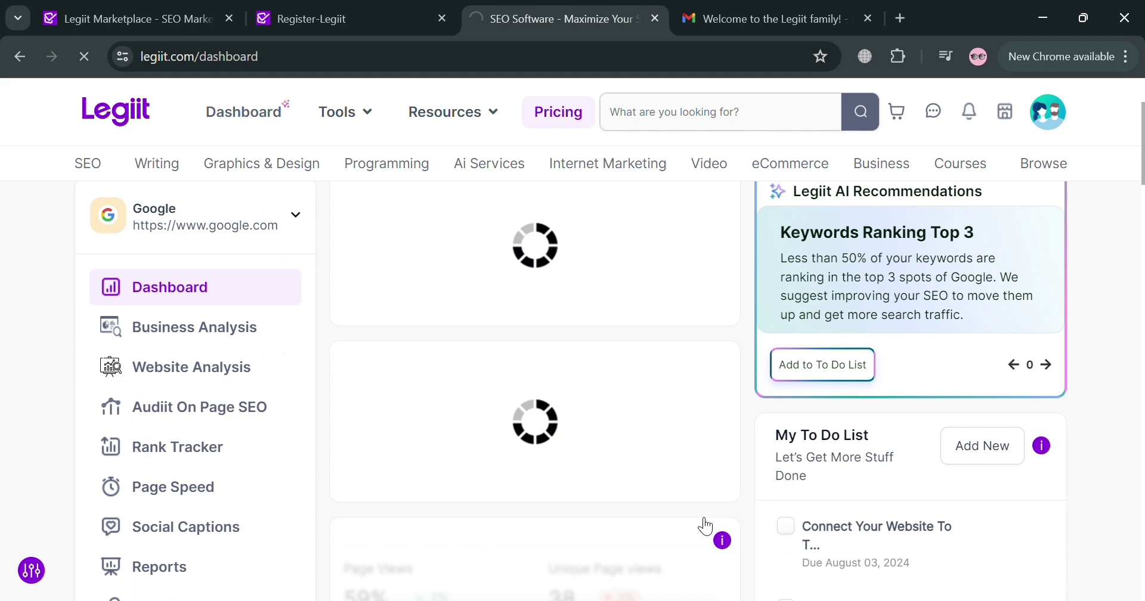
pyautogui.scroll(-4, 942, 411)
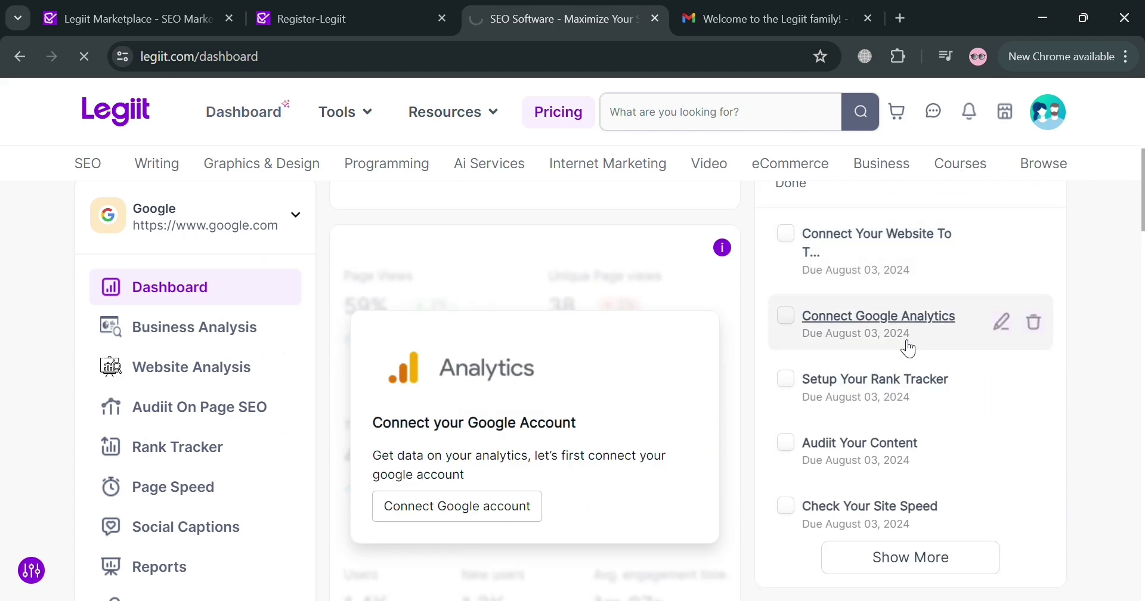
pyautogui.scroll(-10, 206, 525)
pyautogui.scroll(5, 213, 549)
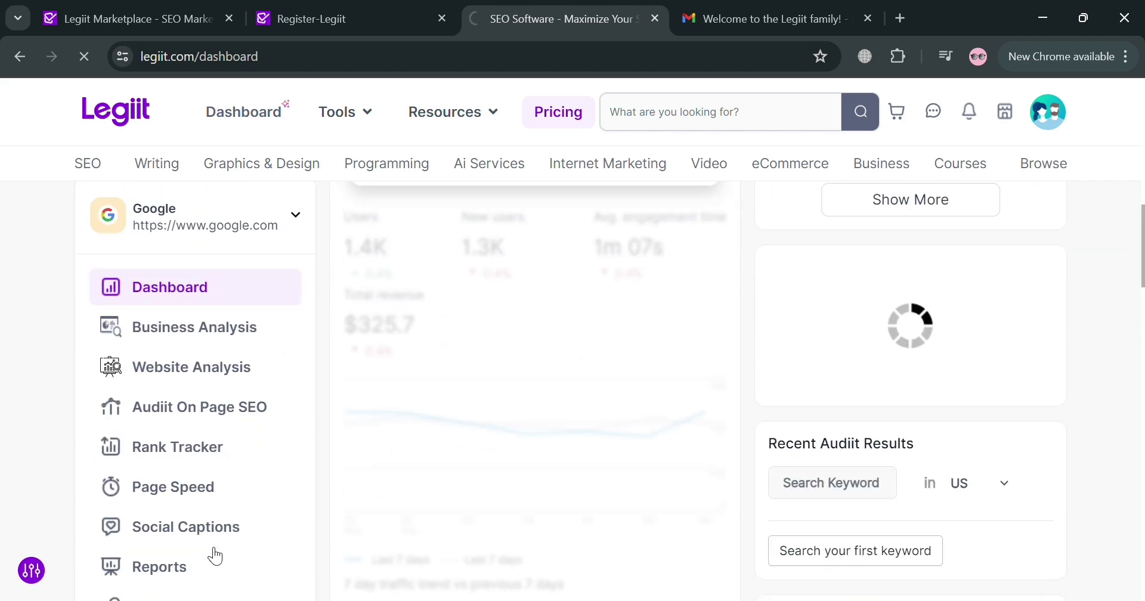
pyautogui.scroll(6, 219, 550)
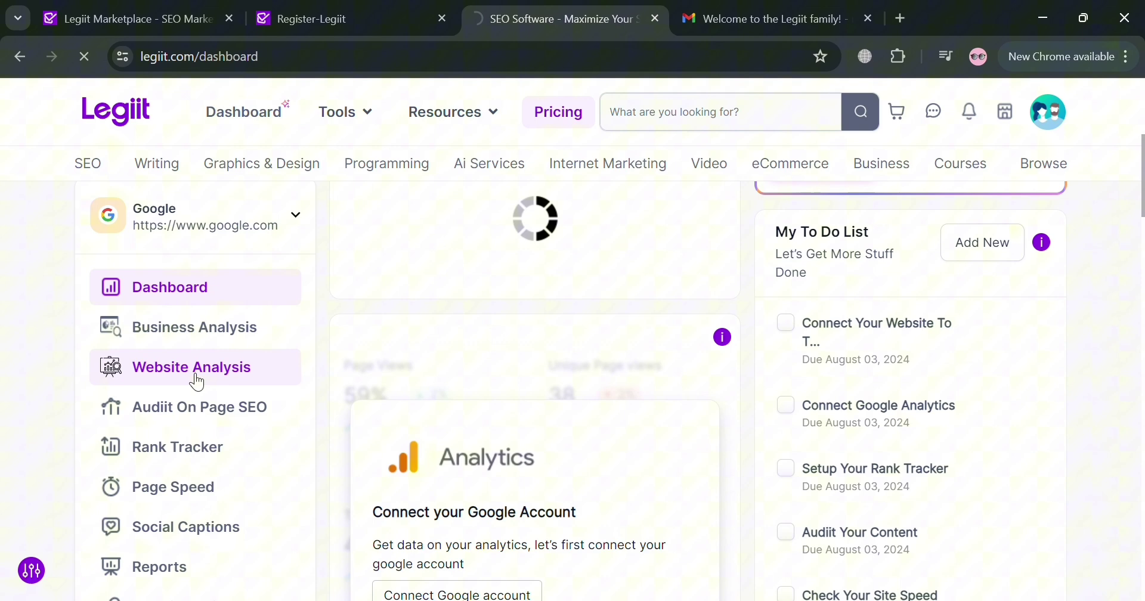
pyautogui.scroll(-1, 202, 461)
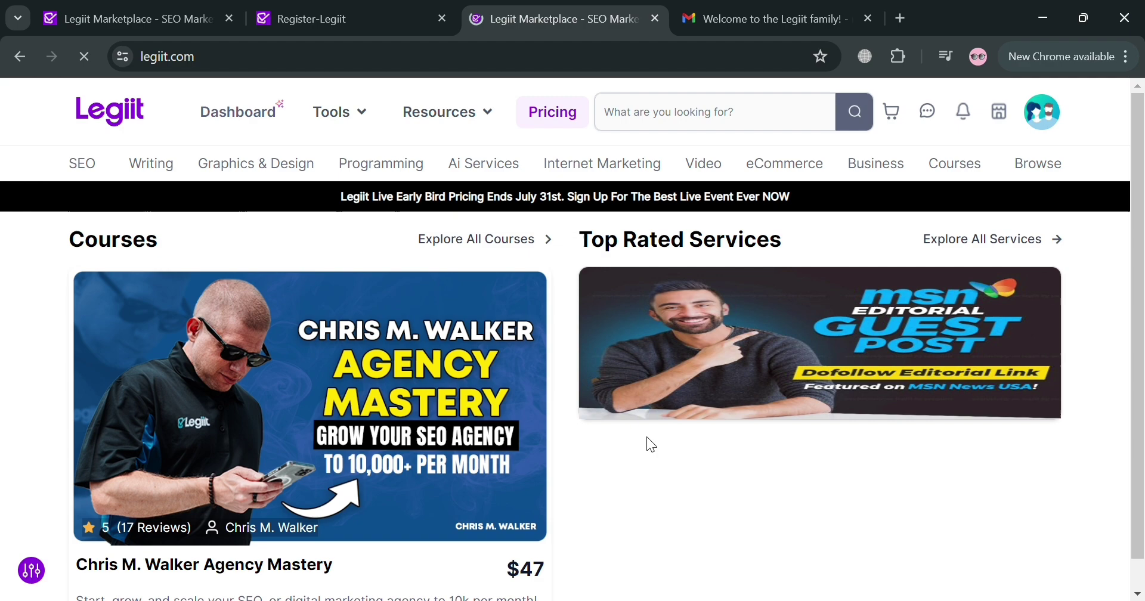
# Scroll the home page past courses and trending services to the four Top Rated Seller cards
pyautogui.scroll(-1, 637, 433)
pyautogui.scroll(-2, 633, 426)
pyautogui.scroll(-2, 441, 497)
pyautogui.scroll(-1, 548, 400)
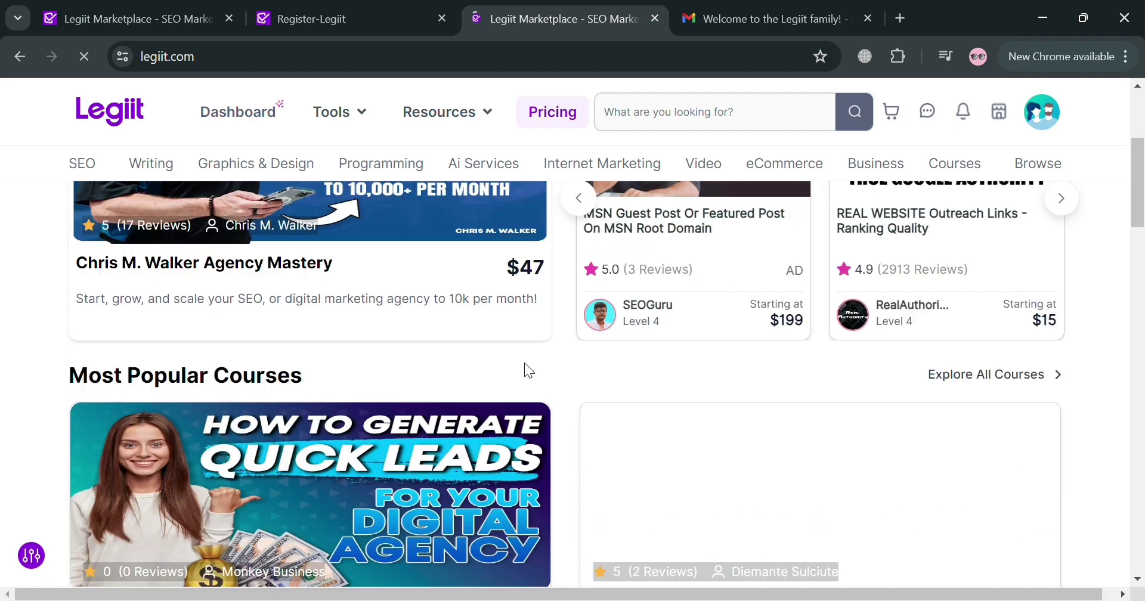
pyautogui.scroll(-3, 524, 371)
pyautogui.scroll(-3, 515, 411)
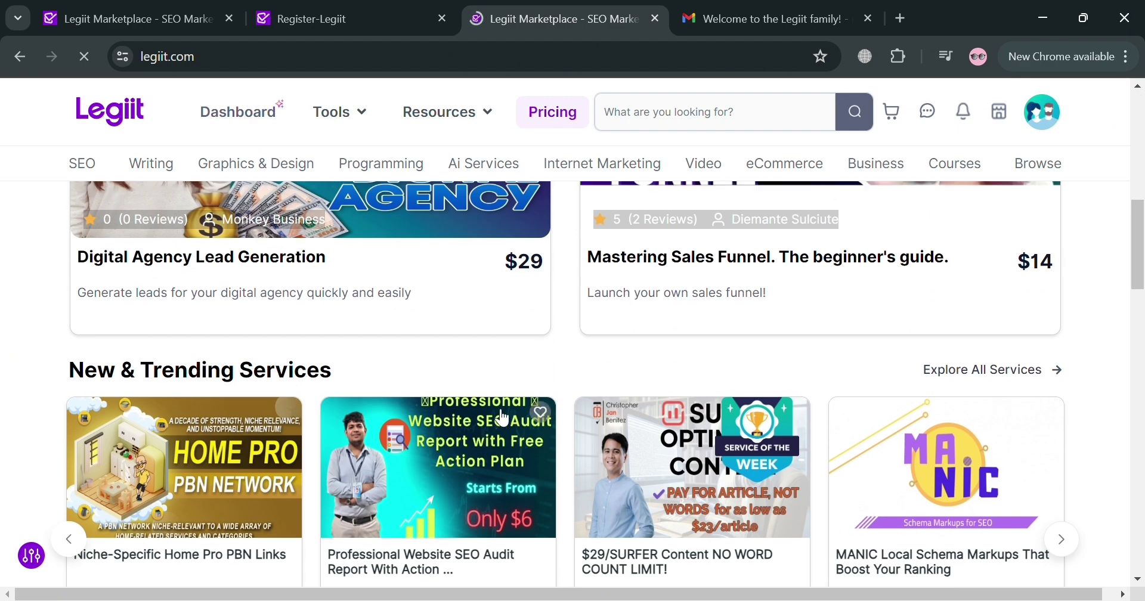
pyautogui.scroll(4, 240, 444)
pyautogui.scroll(-2, 241, 444)
pyautogui.scroll(-3, 388, 435)
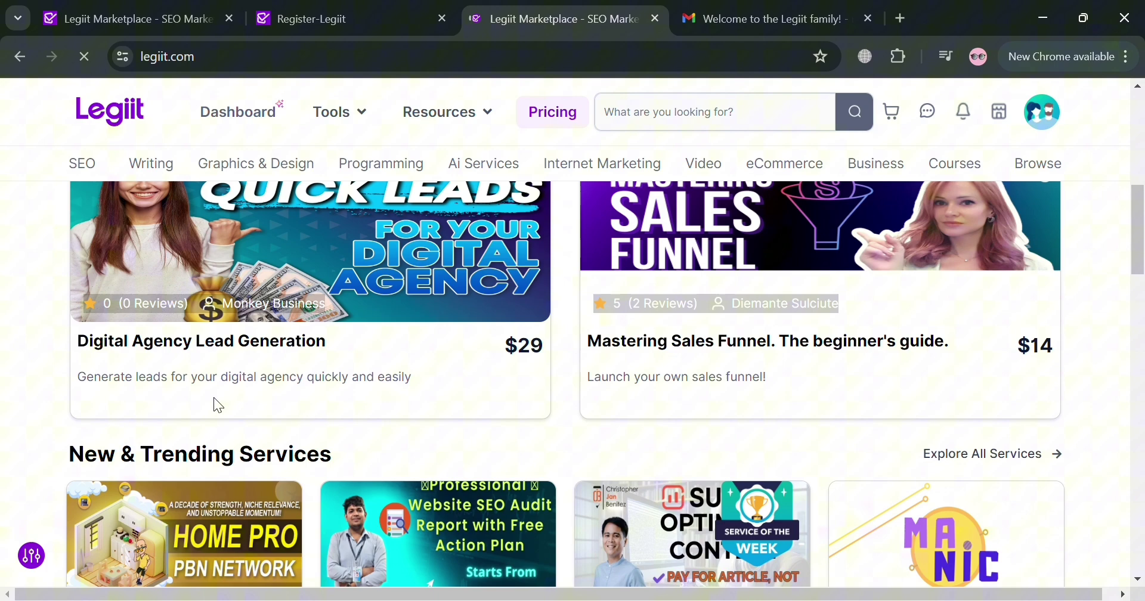
pyautogui.scroll(-4, 232, 399)
pyautogui.scroll(-5, 943, 402)
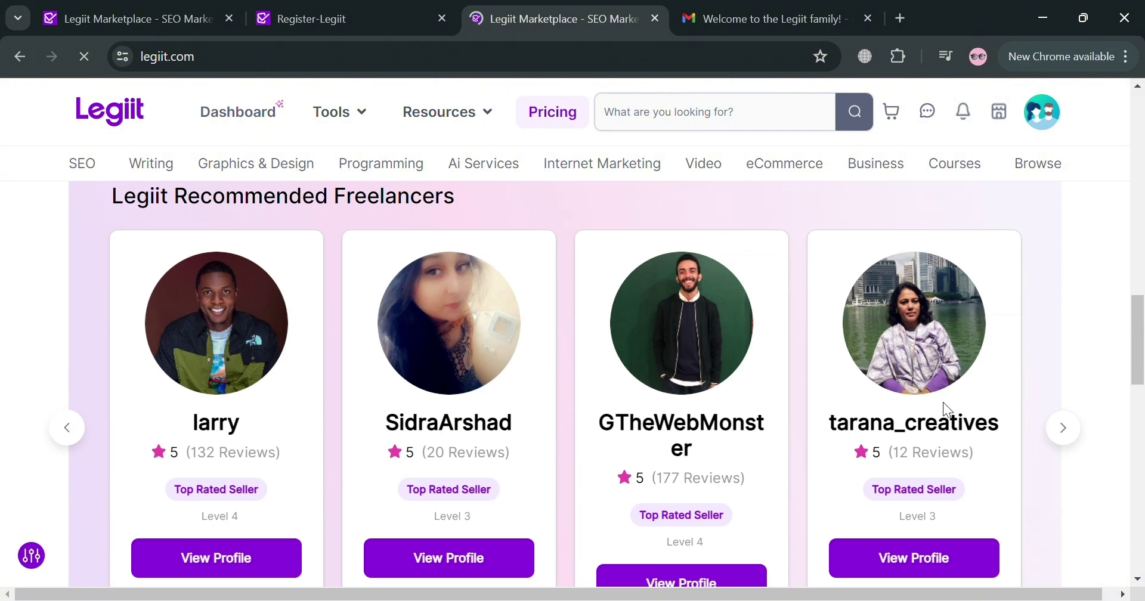
pyautogui.scroll(-3, 312, 366)
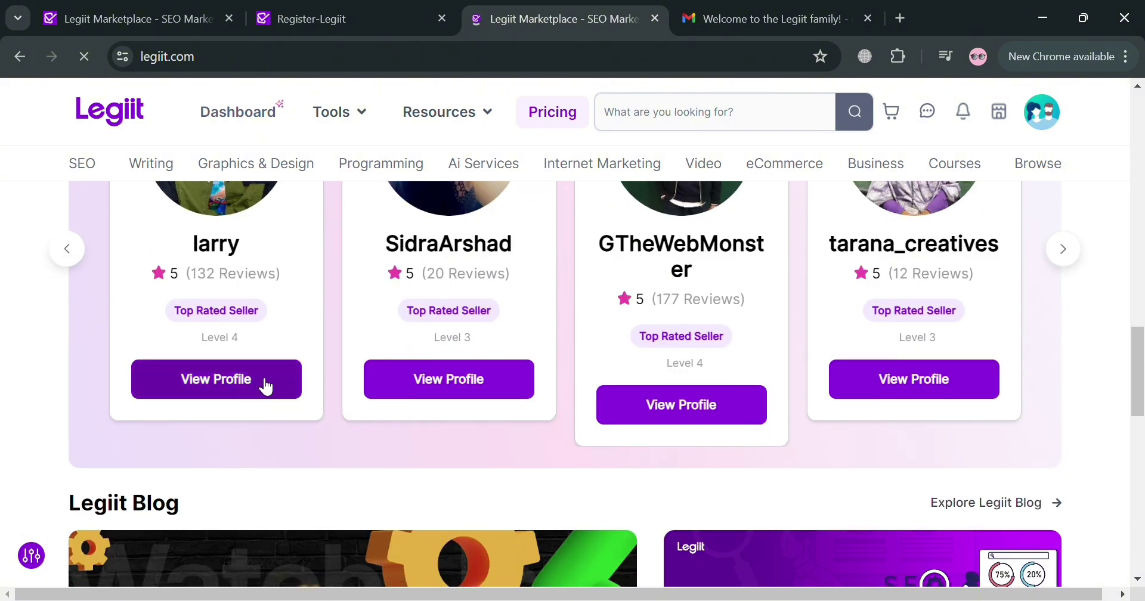
pyautogui.scroll(2, 947, 364)
pyautogui.scroll(-2, 930, 371)
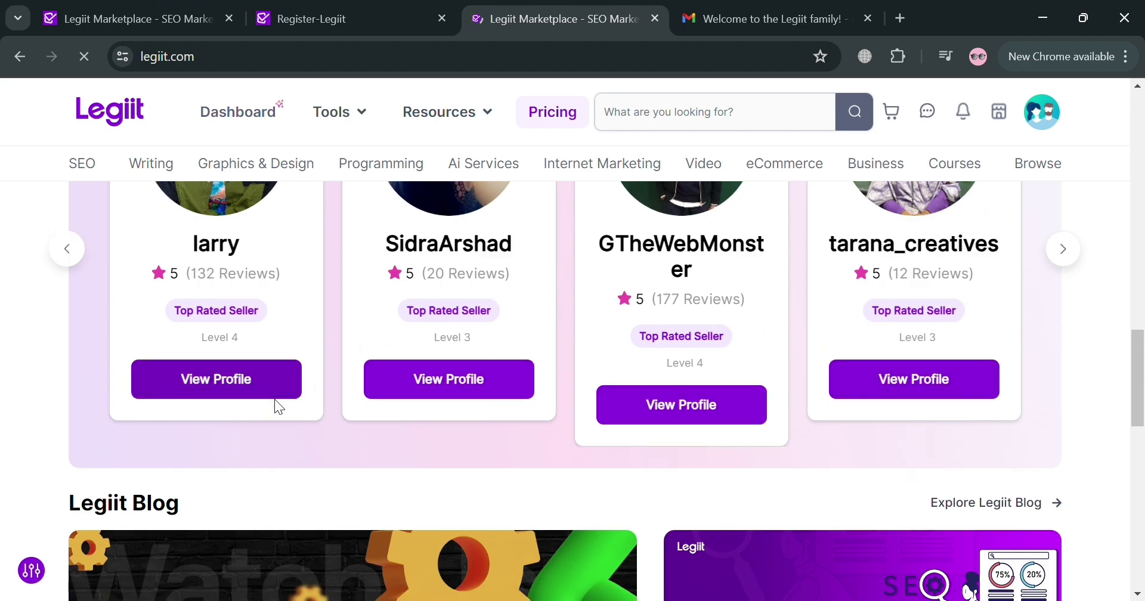
pyautogui.scroll(3, 274, 399)
pyautogui.scroll(-2, 274, 412)
# Open the first recommended freelancer's profile and look over his services listing
pyautogui.click(240, 461)
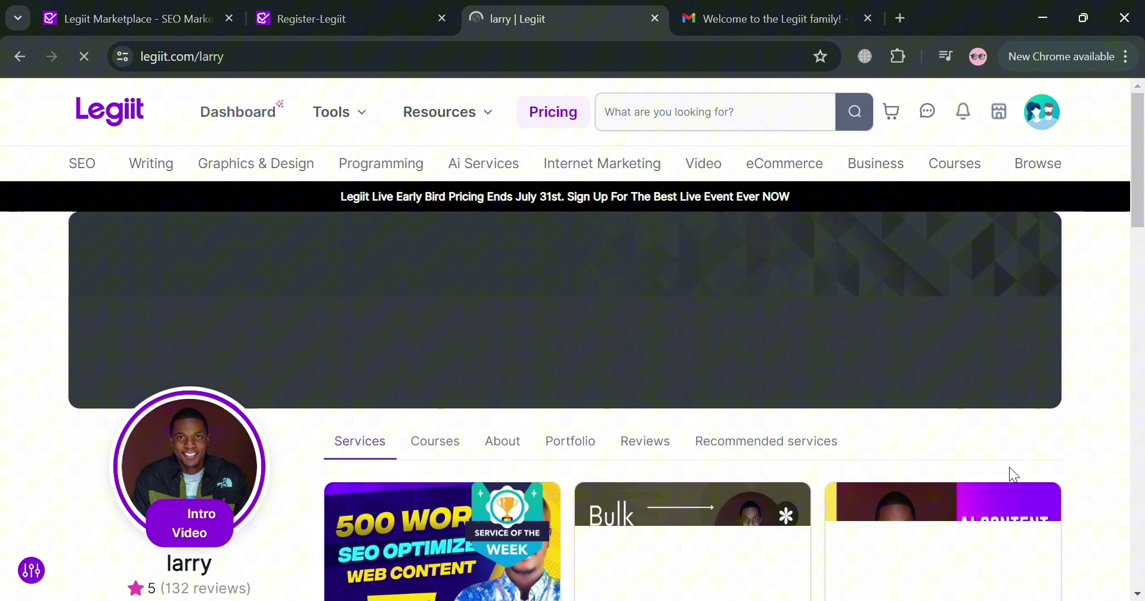
pyautogui.scroll(-5, 801, 486)
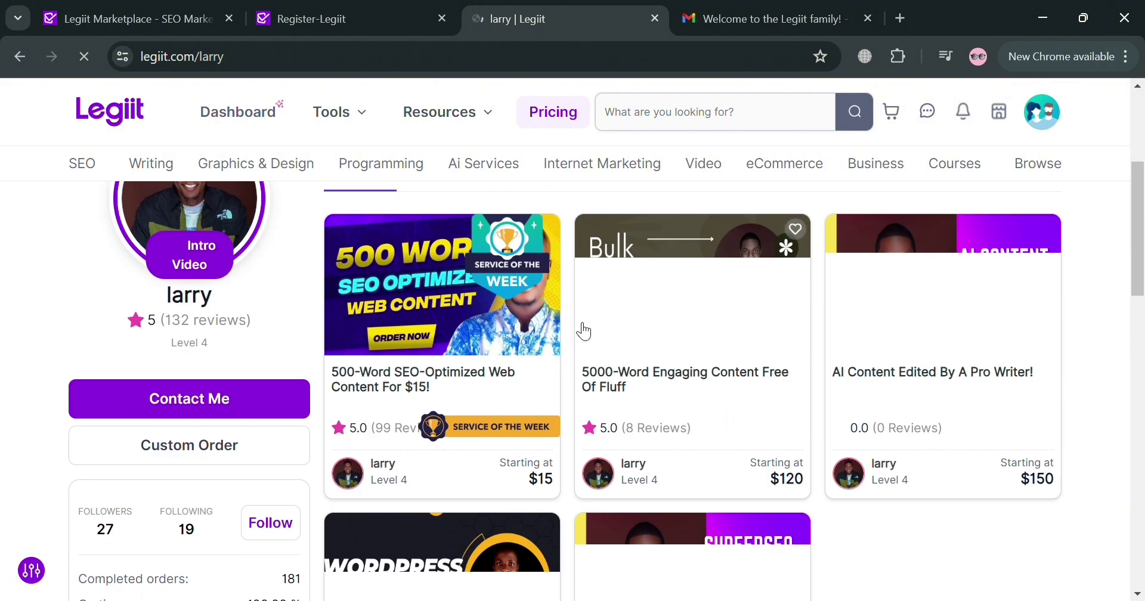
pyautogui.scroll(-5, 501, 352)
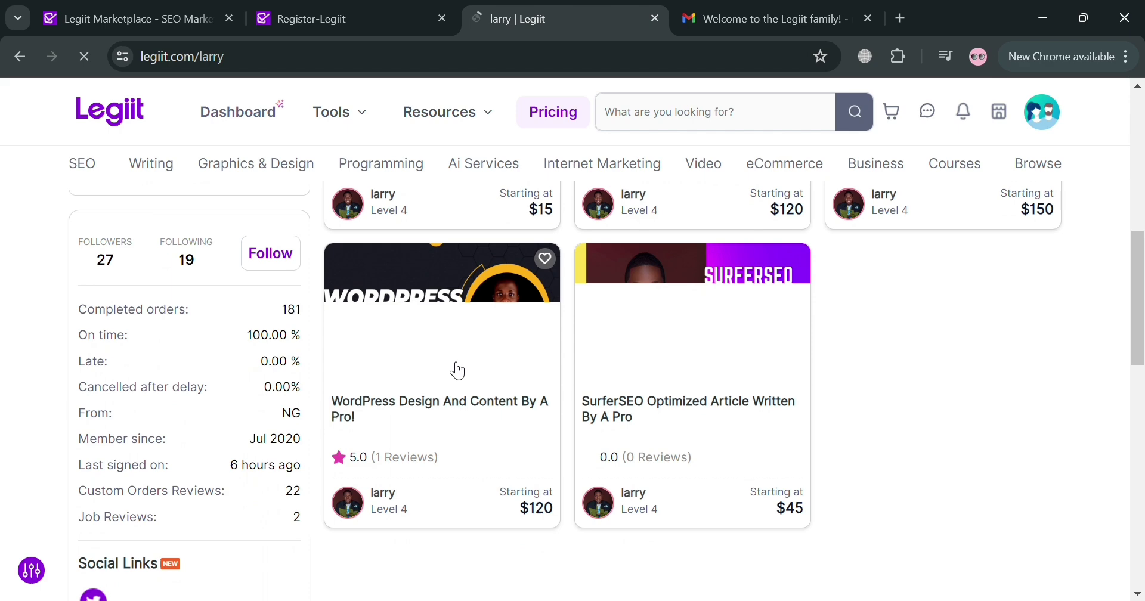
pyautogui.scroll(-2, 459, 369)
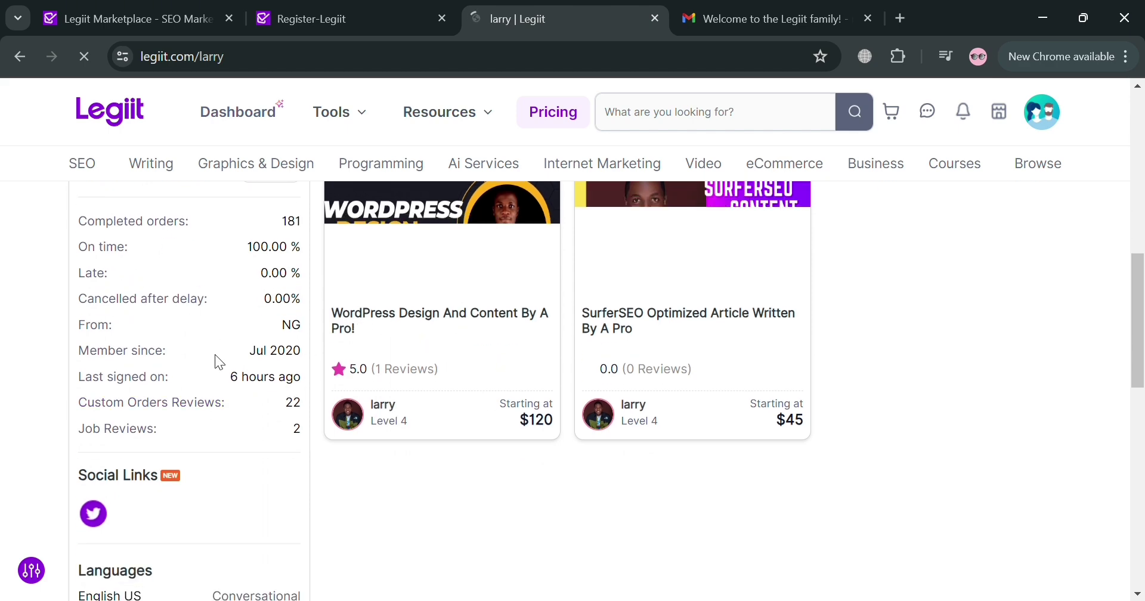
pyautogui.scroll(-9, 660, 422)
pyautogui.scroll(6, 670, 395)
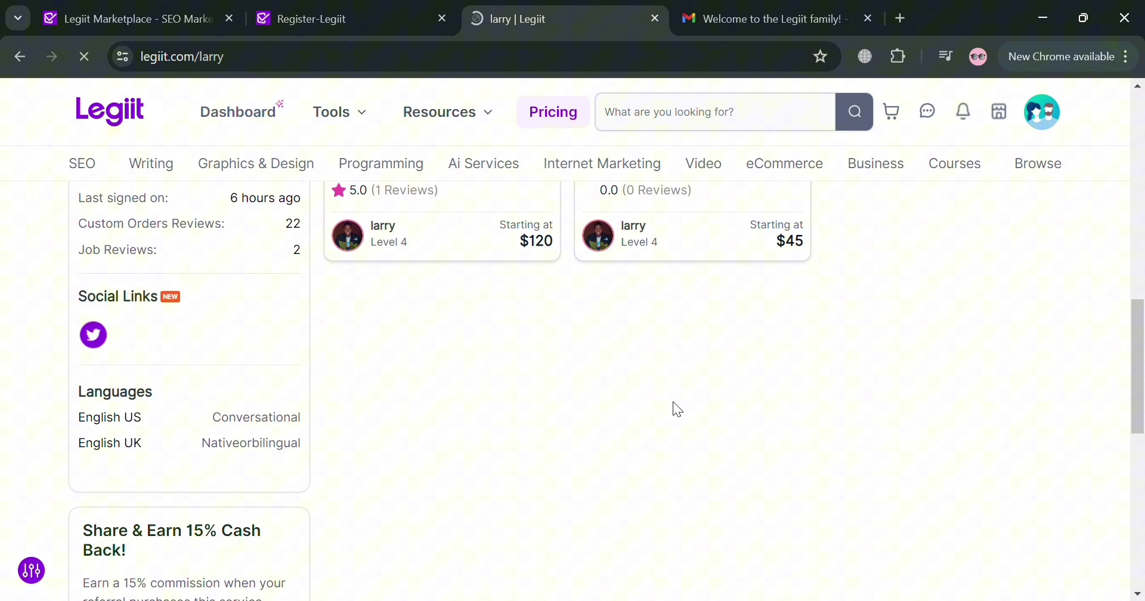
pyautogui.scroll(10, 674, 409)
pyautogui.scroll(8, 674, 409)
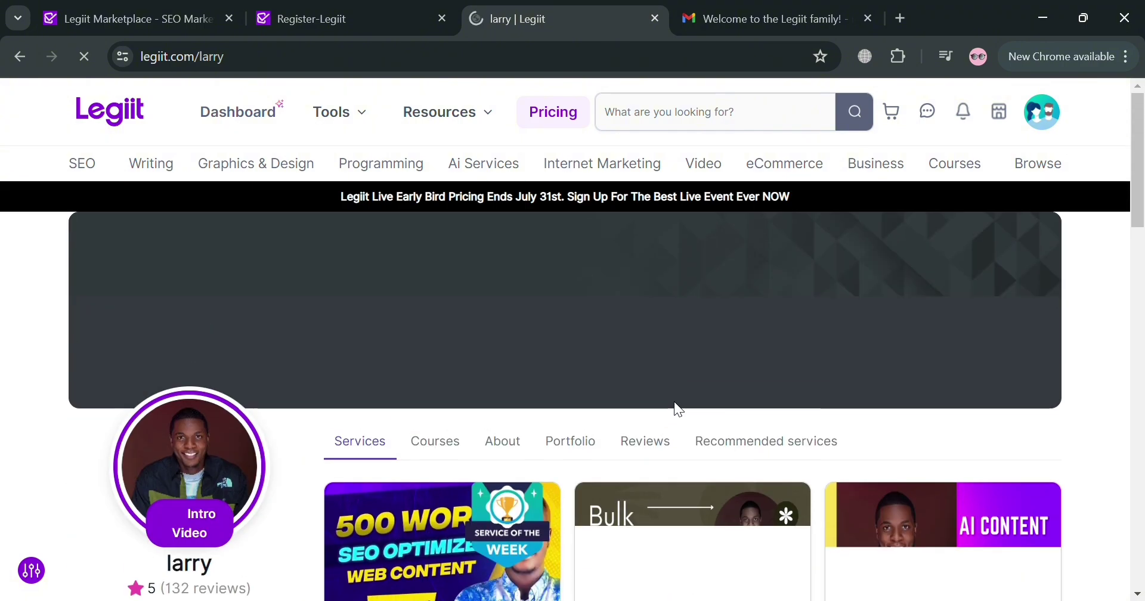
# Check the freelancer's Courses and Portfolio tabs
pyautogui.click(426, 454)
pyautogui.scroll(-2, 603, 358)
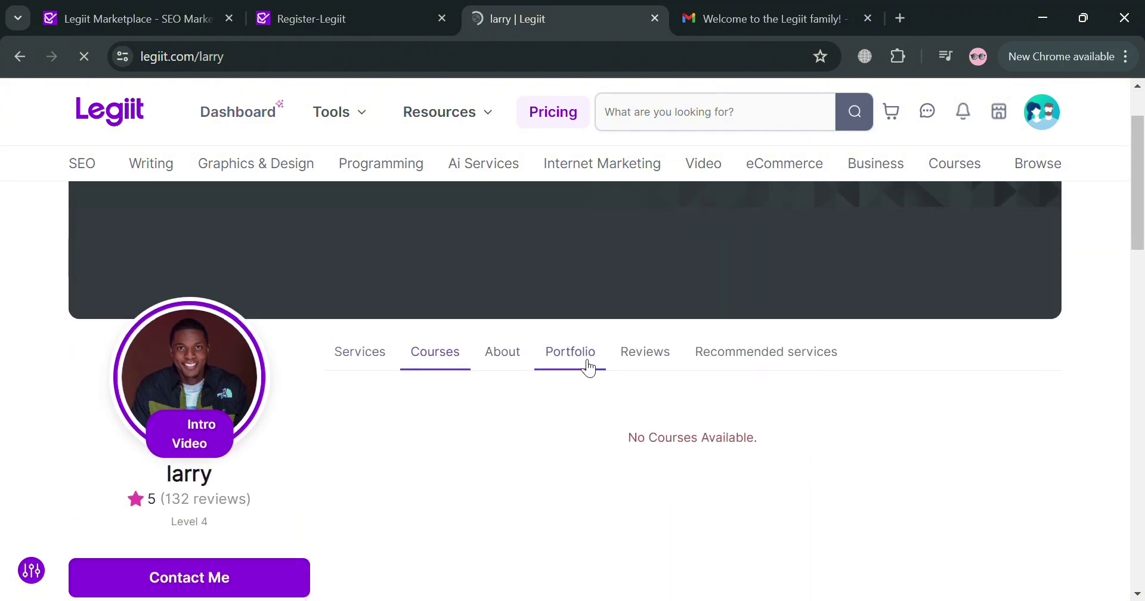
pyautogui.click(588, 368)
pyautogui.scroll(-5, 566, 388)
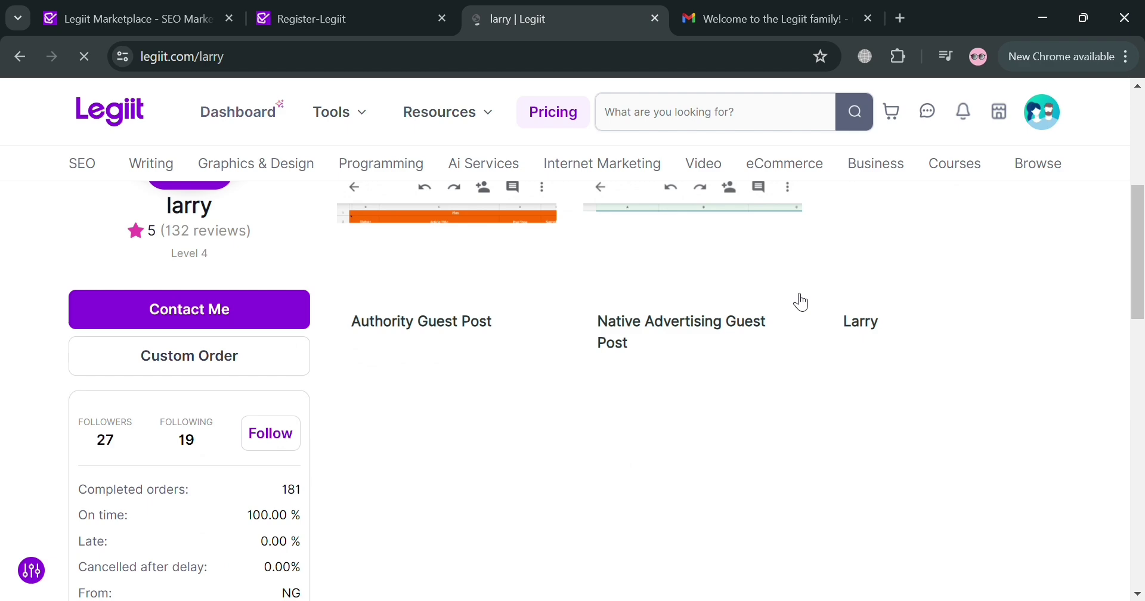
pyautogui.scroll(3, 800, 302)
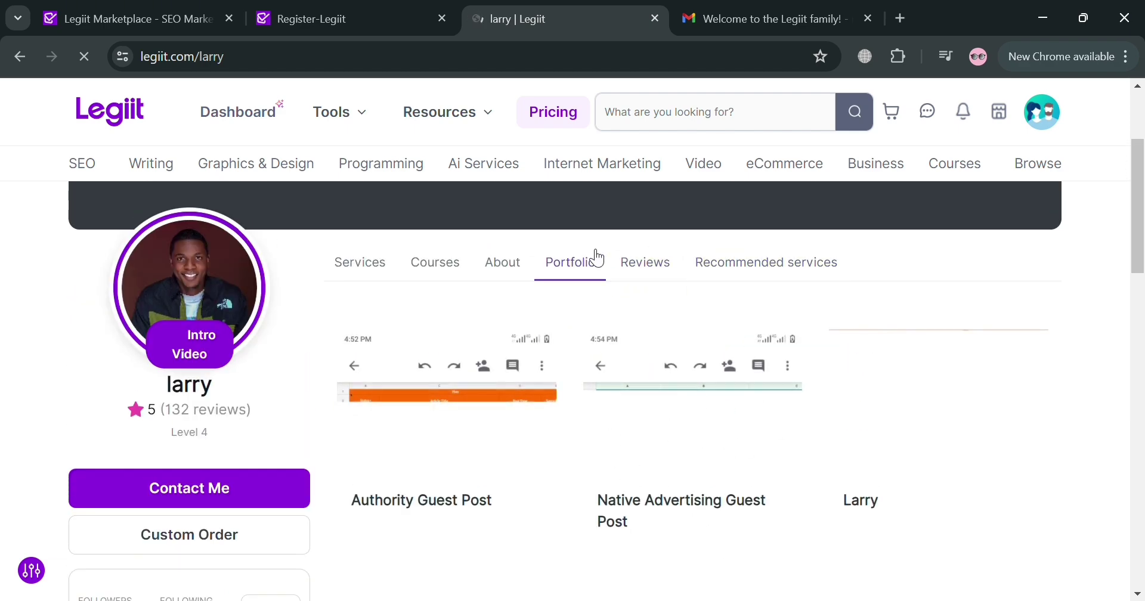
# Read the freelancer's About description and seller stats
pyautogui.click(513, 263)
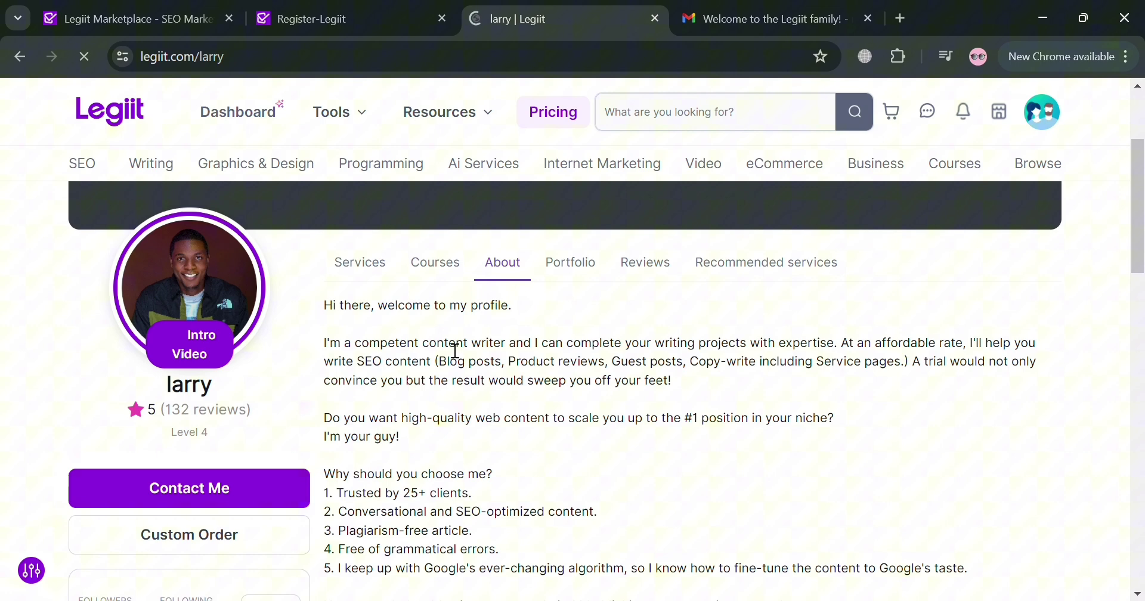
pyautogui.scroll(-2, 455, 351)
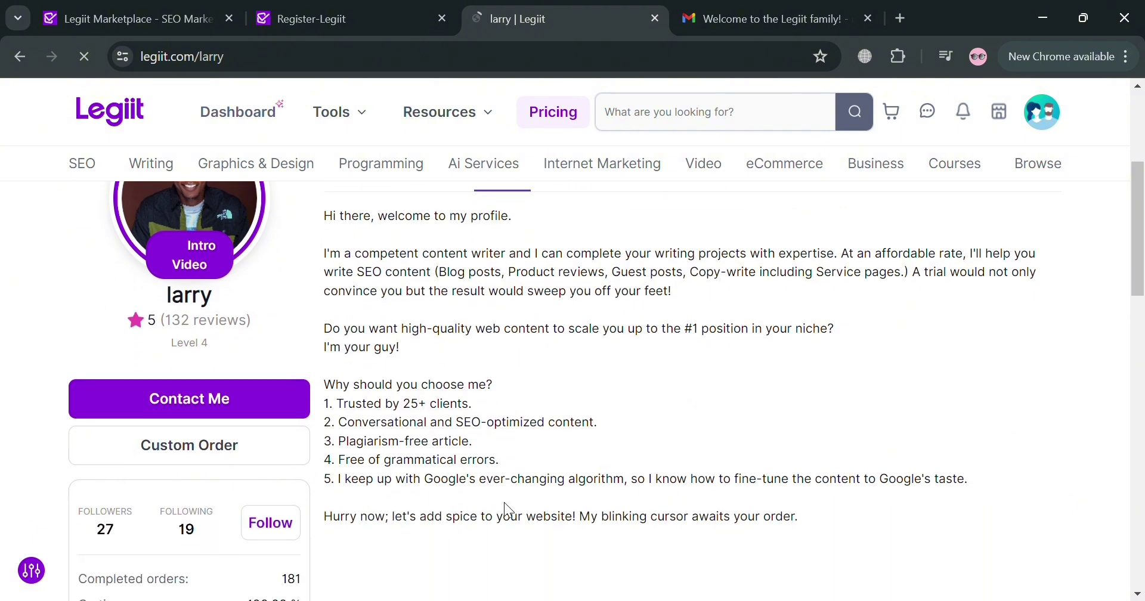
pyautogui.scroll(-5, 504, 500)
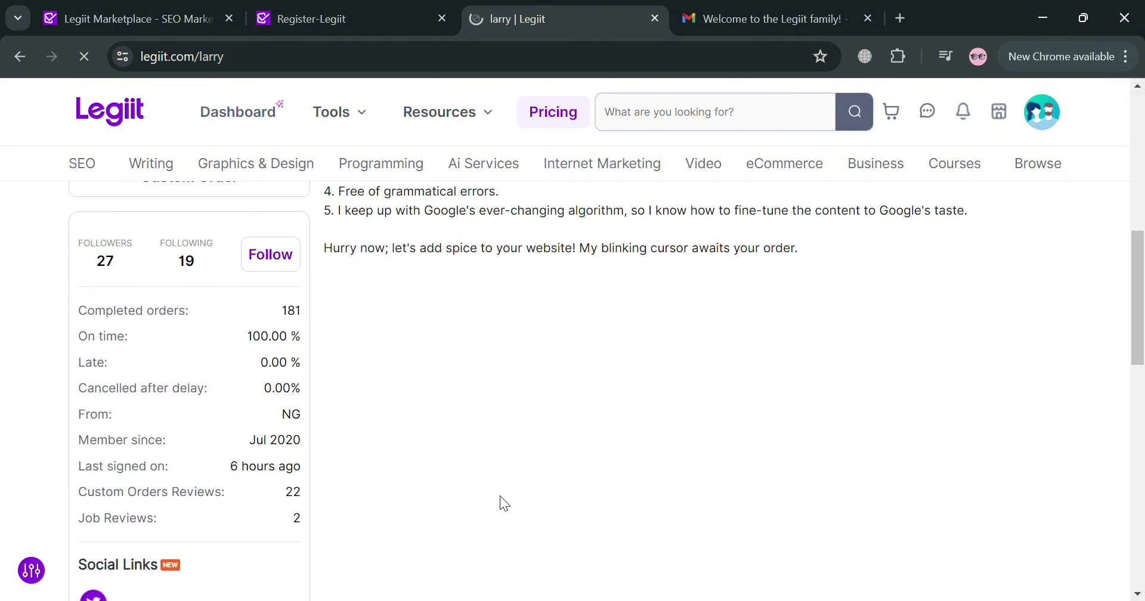
pyautogui.scroll(-5, 497, 493)
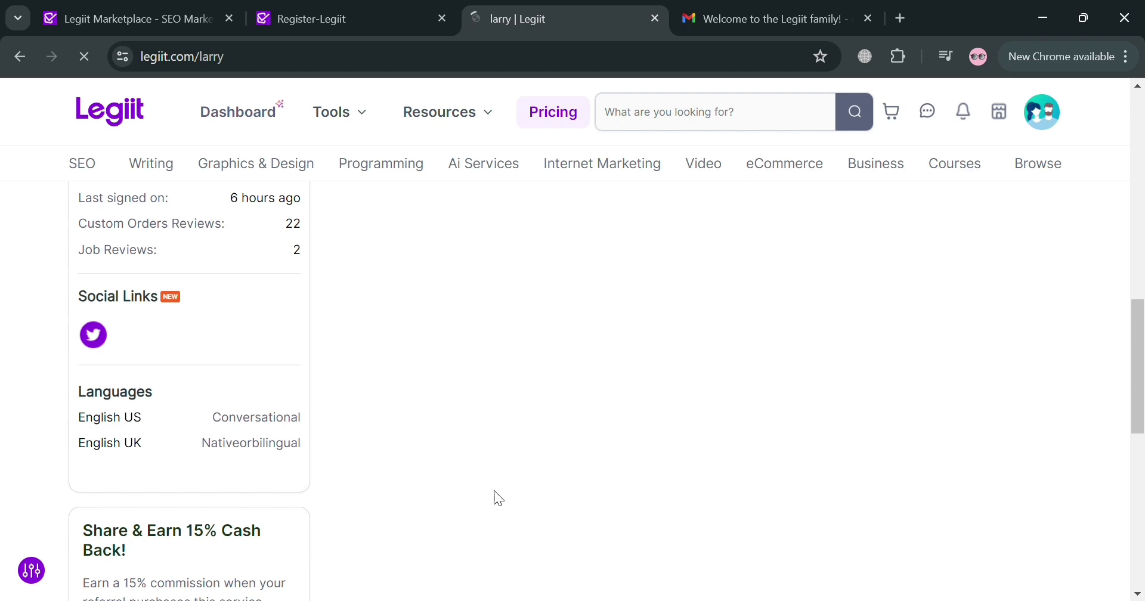
pyautogui.scroll(5, 493, 490)
pyautogui.click(367, 441)
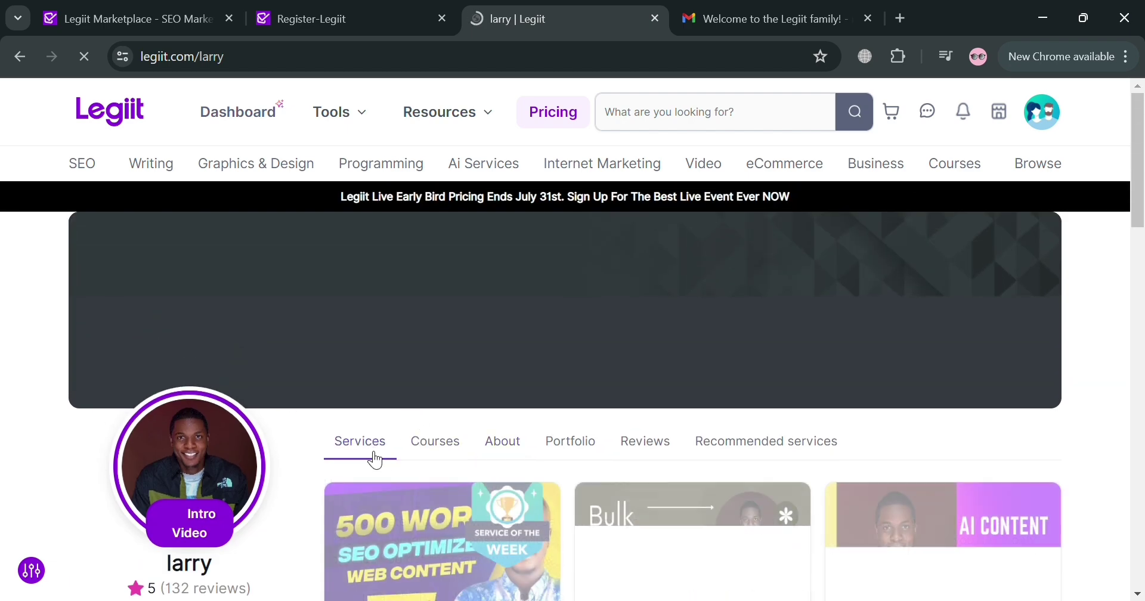
pyautogui.scroll(-5, 597, 445)
pyautogui.scroll(-2, 765, 344)
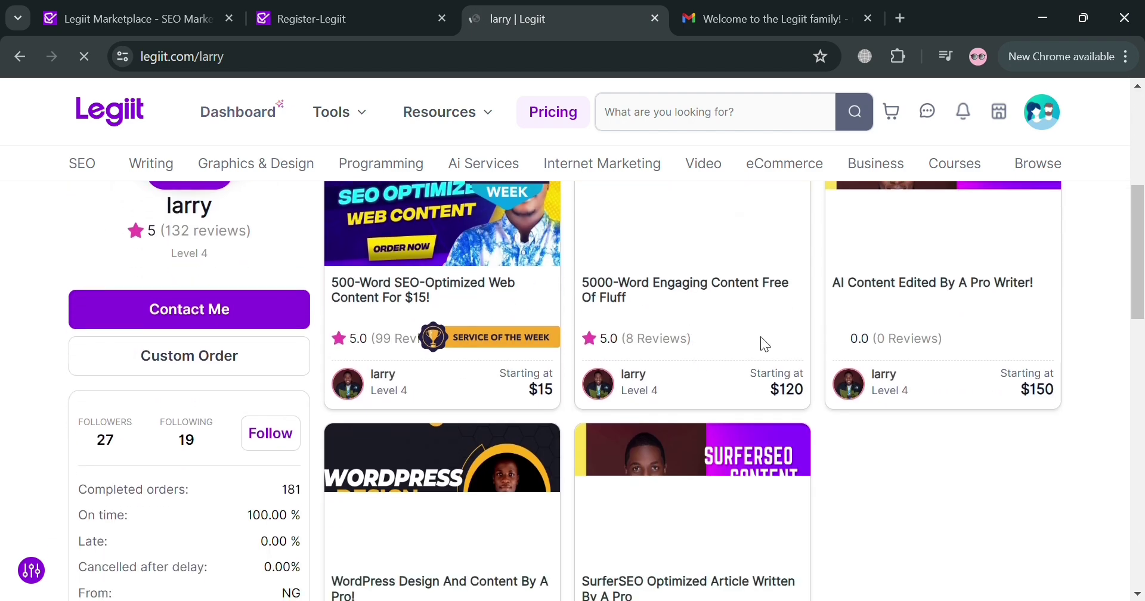
pyautogui.scroll(3, 1048, 280)
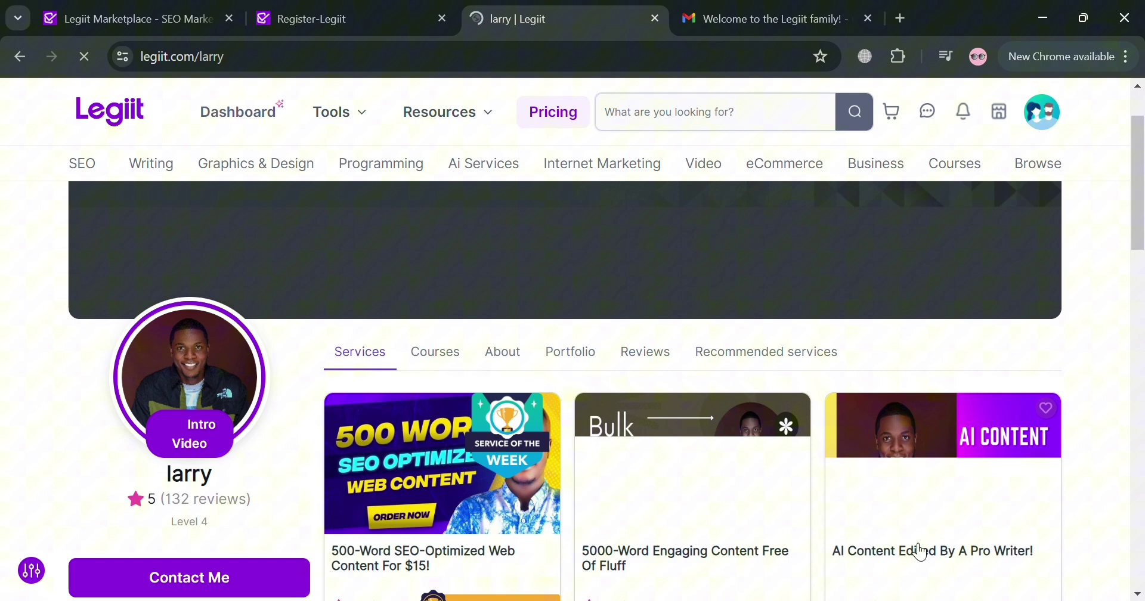
pyautogui.scroll(-2, 918, 545)
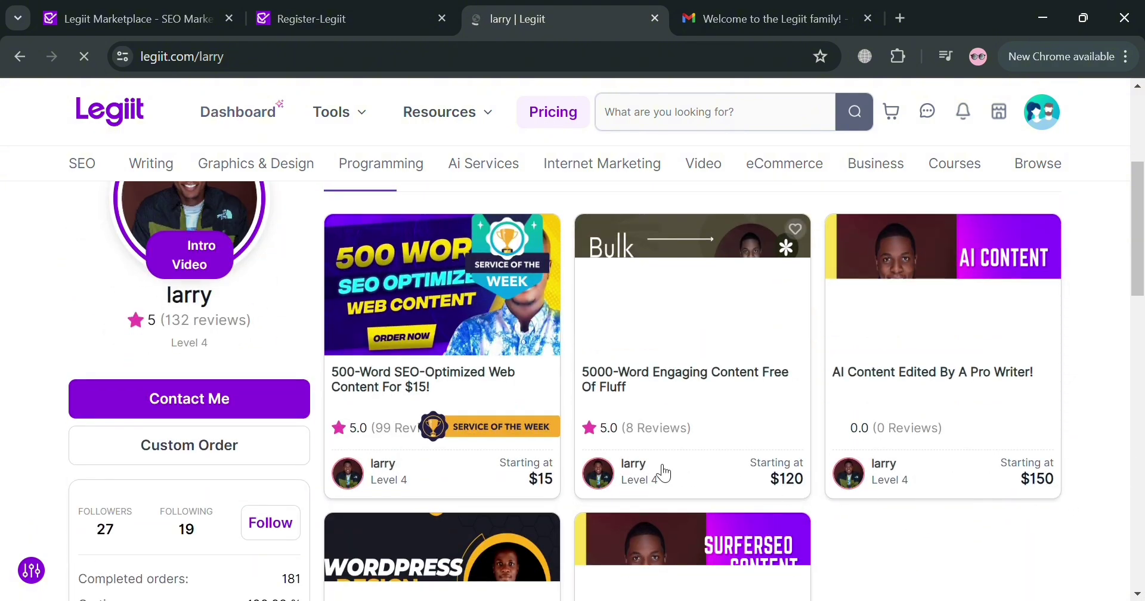
pyautogui.scroll(-3, 262, 471)
pyautogui.scroll(-2, 268, 478)
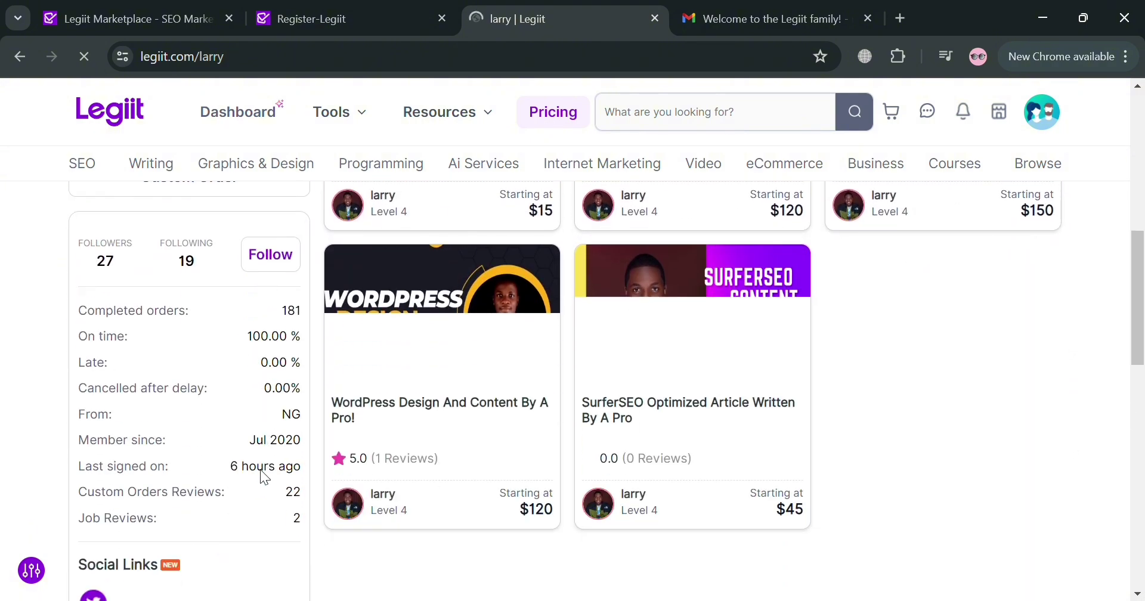
pyautogui.scroll(-2, 498, 452)
pyautogui.scroll(-3, 545, 459)
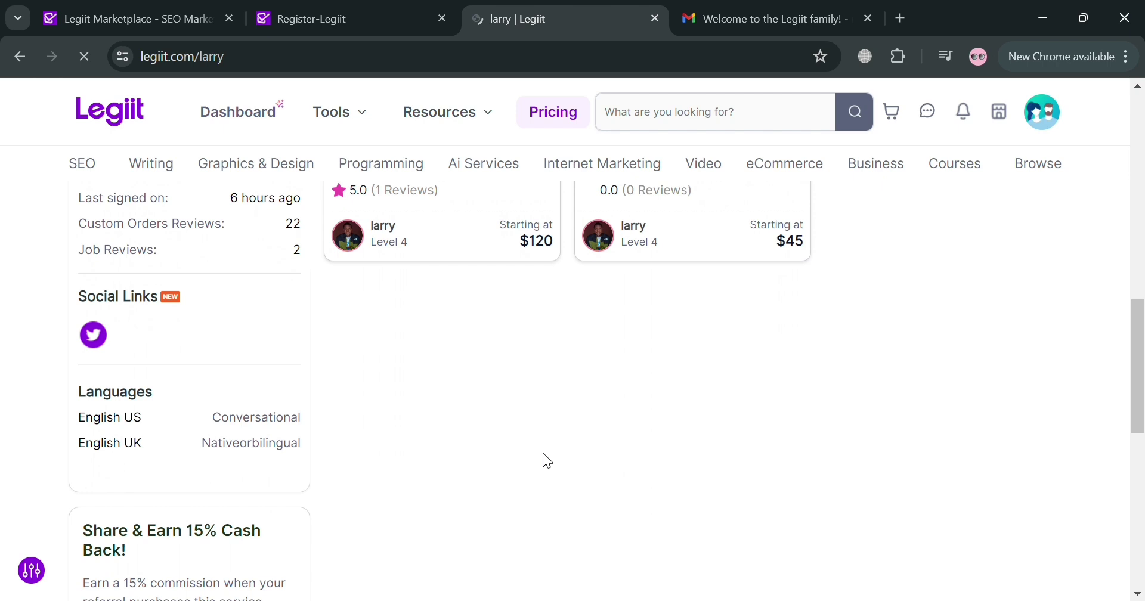
pyautogui.scroll(-3, 310, 525)
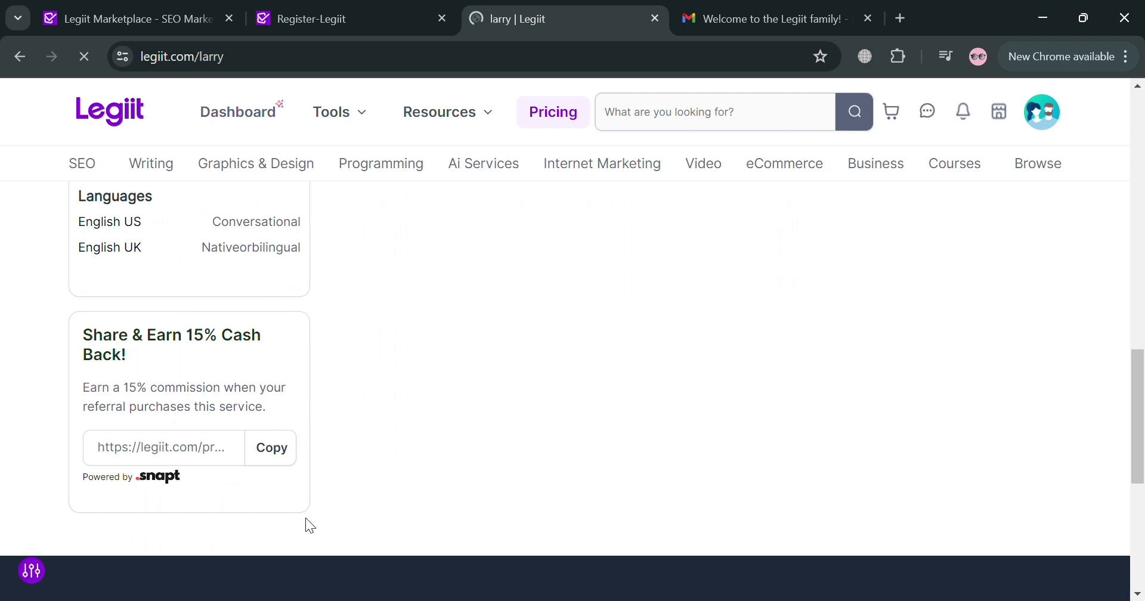
pyautogui.scroll(-1, 298, 518)
pyautogui.scroll(15, 280, 453)
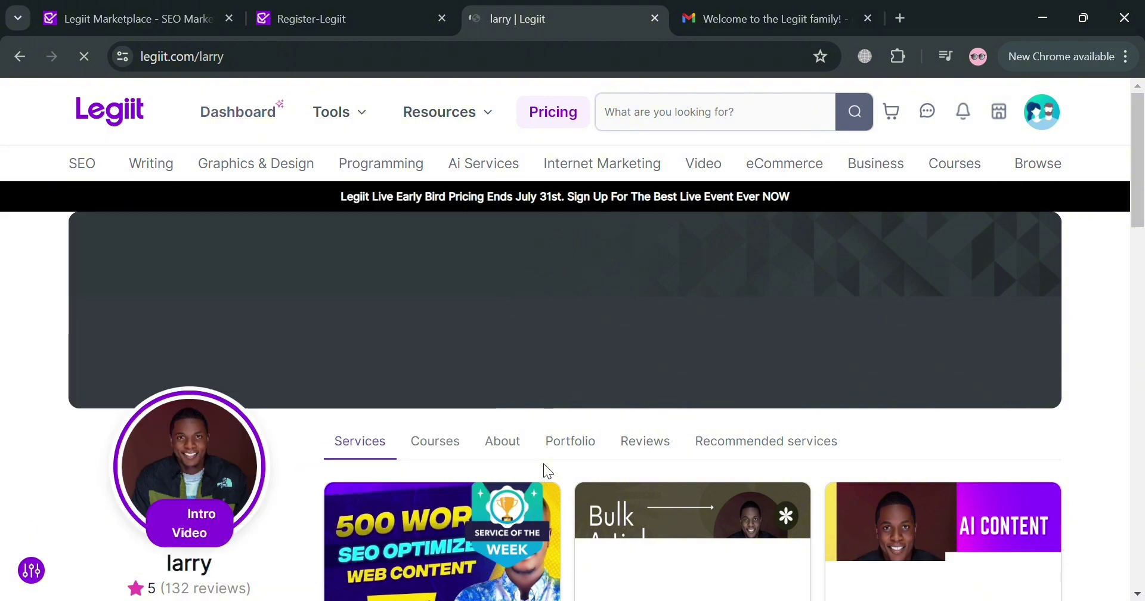
# Go back from the freelancer profile to the Legiit home page with Alt+Left
pyautogui.scroll(-8, 543, 463)
pyautogui.scroll(7, 581, 460)
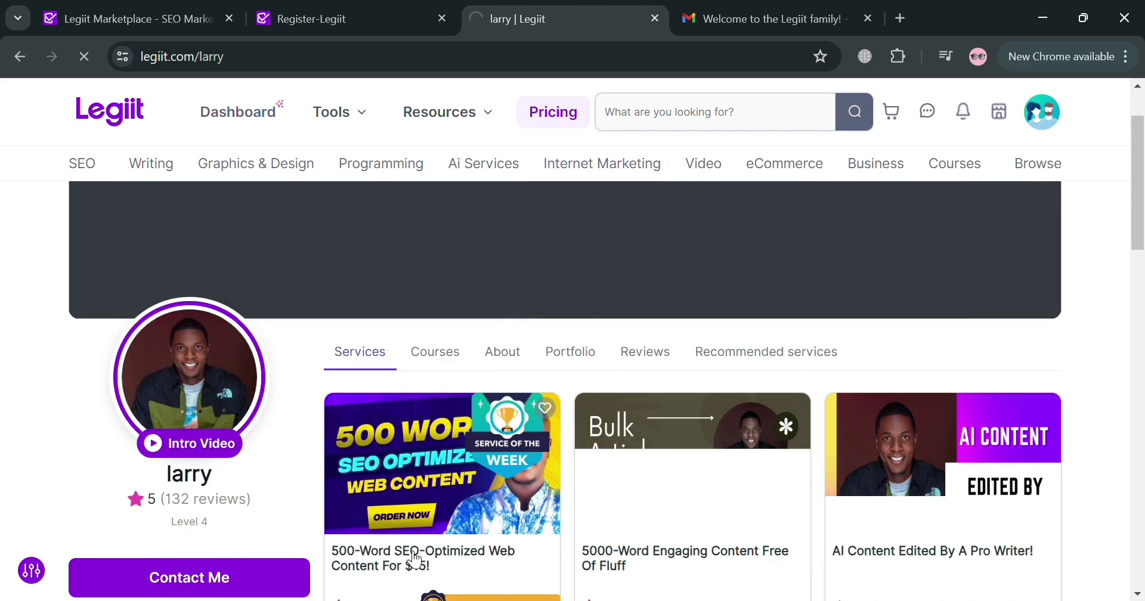
pyautogui.hotkey('alt', 'Left')
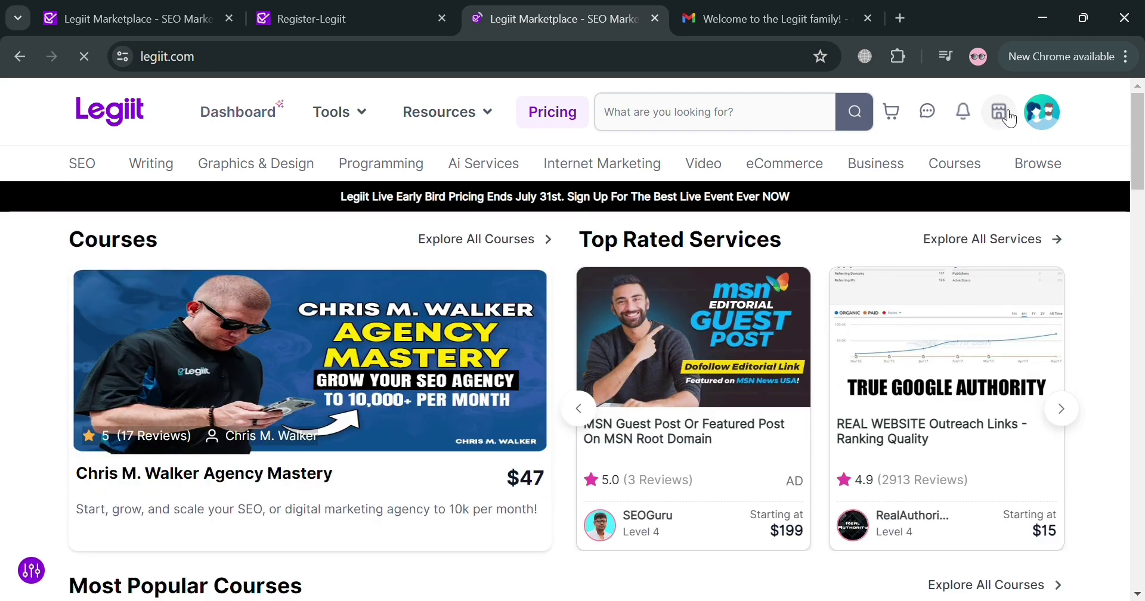
# Choose Start Selling from the header's Seller Tools menu
pyautogui.click(1009, 119)
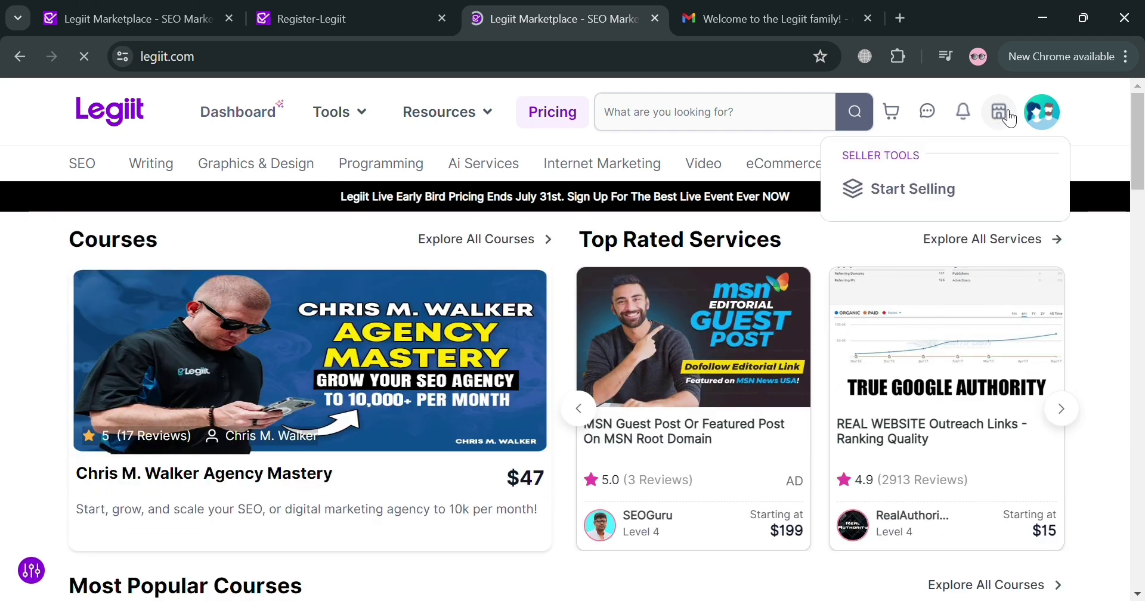
pyautogui.click(928, 192)
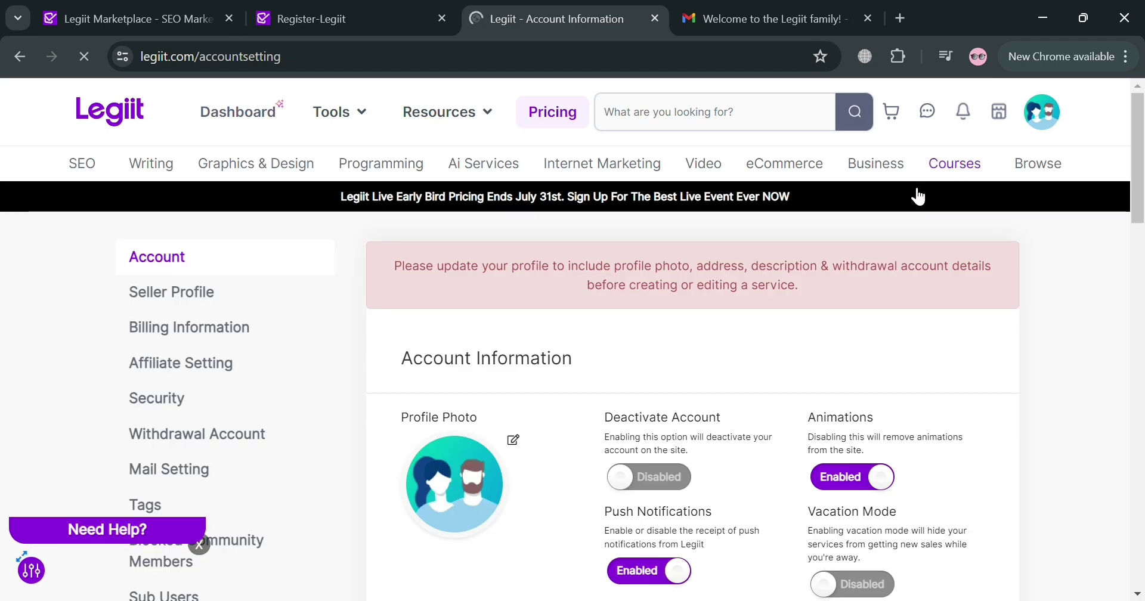
# Scroll down through the Account Information settings page
pyautogui.scroll(-1, 603, 330)
pyautogui.scroll(-5, 493, 360)
pyautogui.scroll(-3, 547, 402)
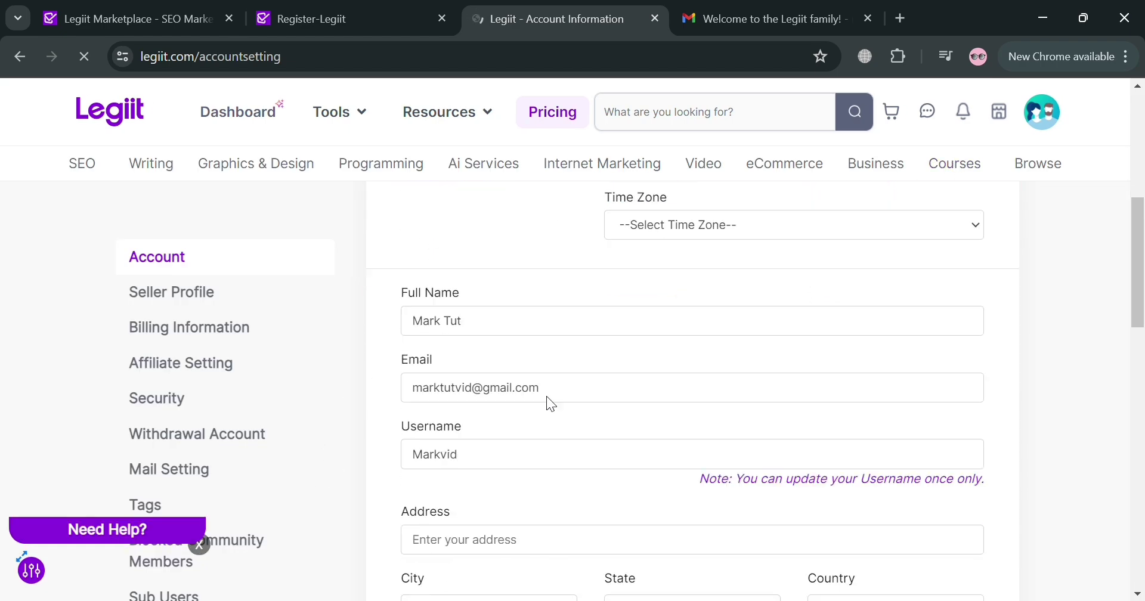
pyautogui.scroll(-5, 492, 409)
pyautogui.scroll(-2, 200, 298)
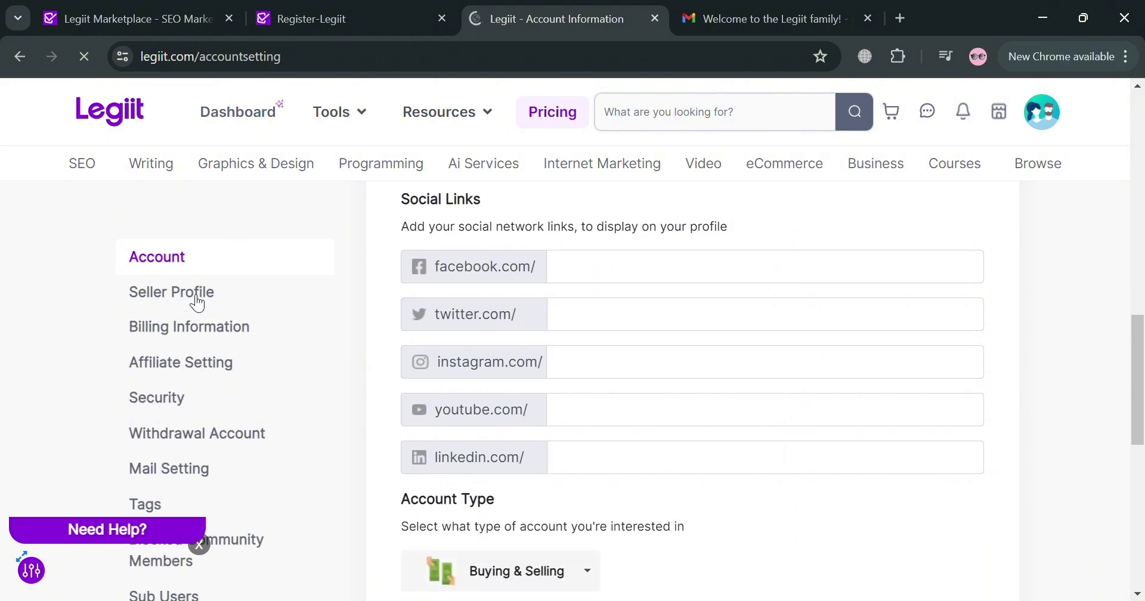
pyautogui.scroll(-2, 194, 393)
pyautogui.scroll(-2, 206, 519)
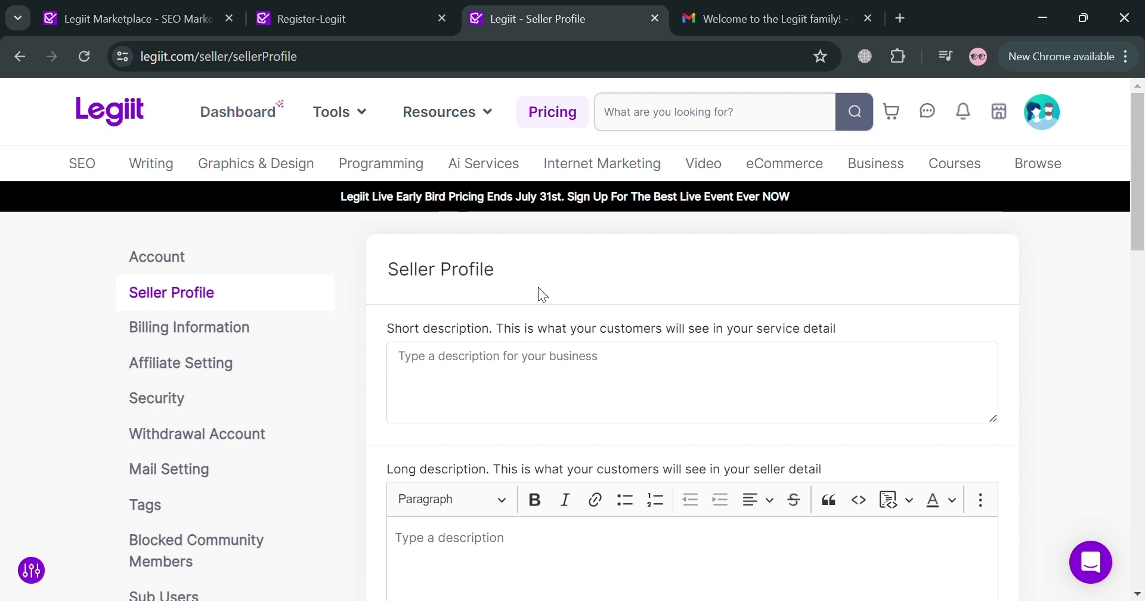
pyautogui.scroll(-3, 777, 389)
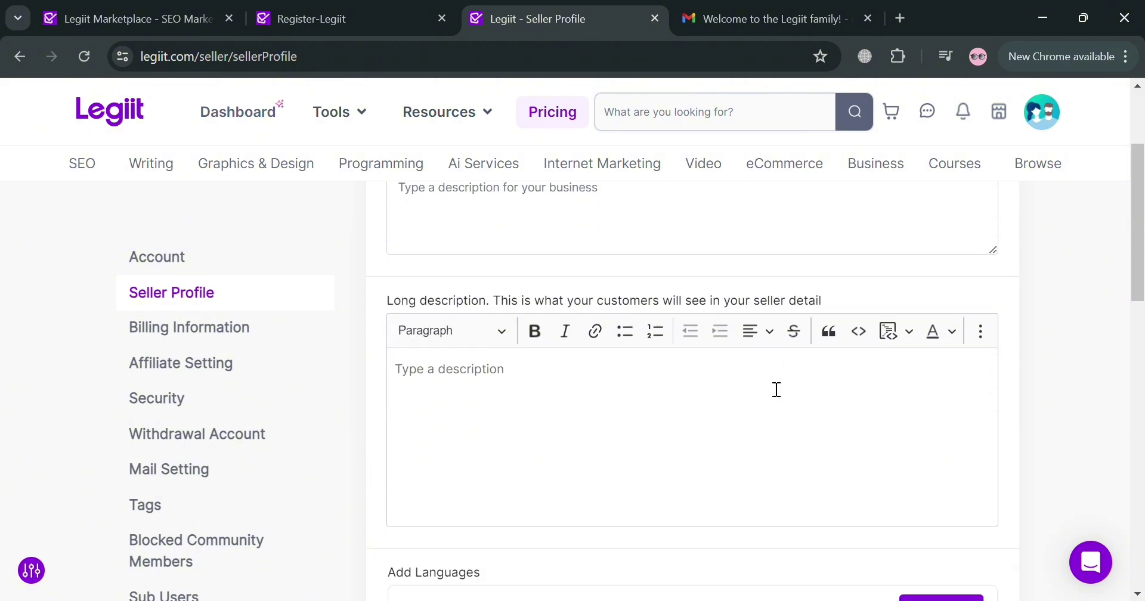
pyautogui.scroll(-5, 729, 383)
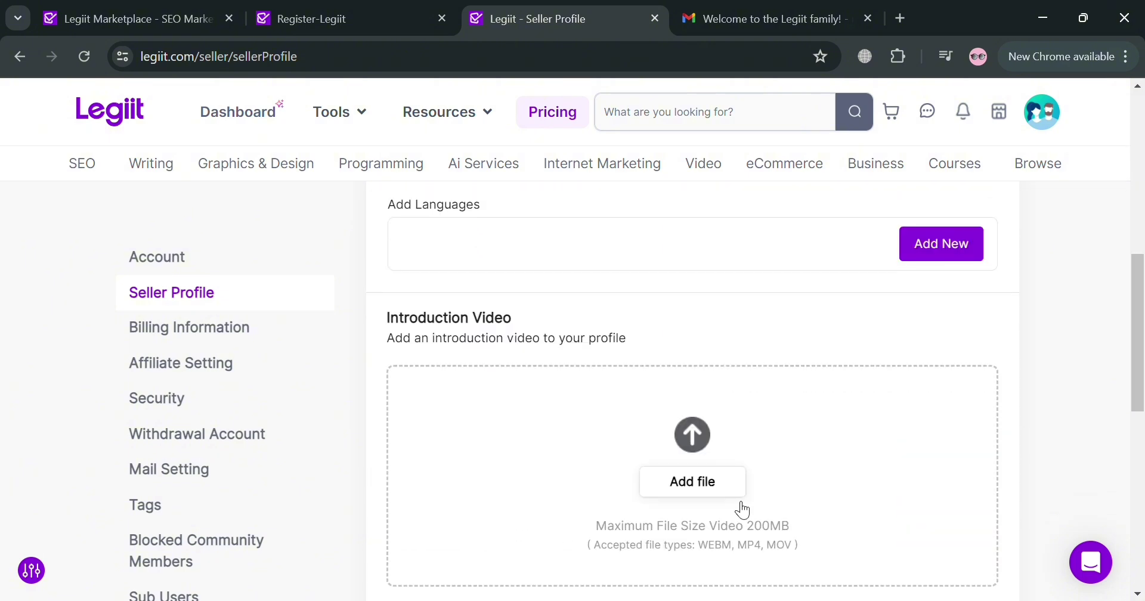
pyautogui.scroll(-4, 733, 447)
pyautogui.scroll(1, 732, 441)
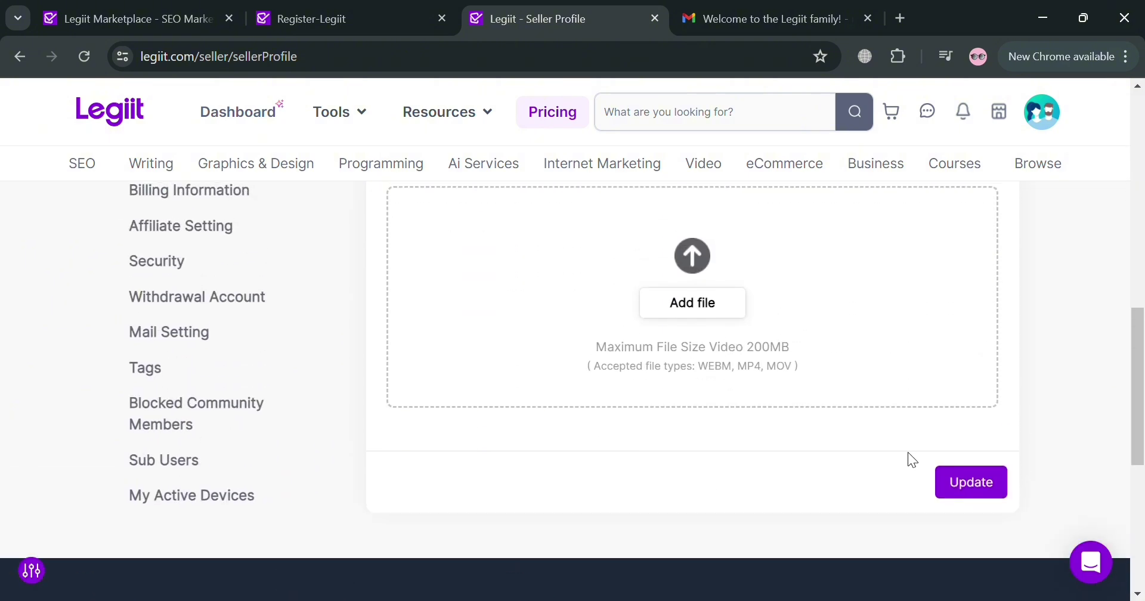
pyautogui.scroll(5, 775, 459)
pyautogui.scroll(-1, 655, 466)
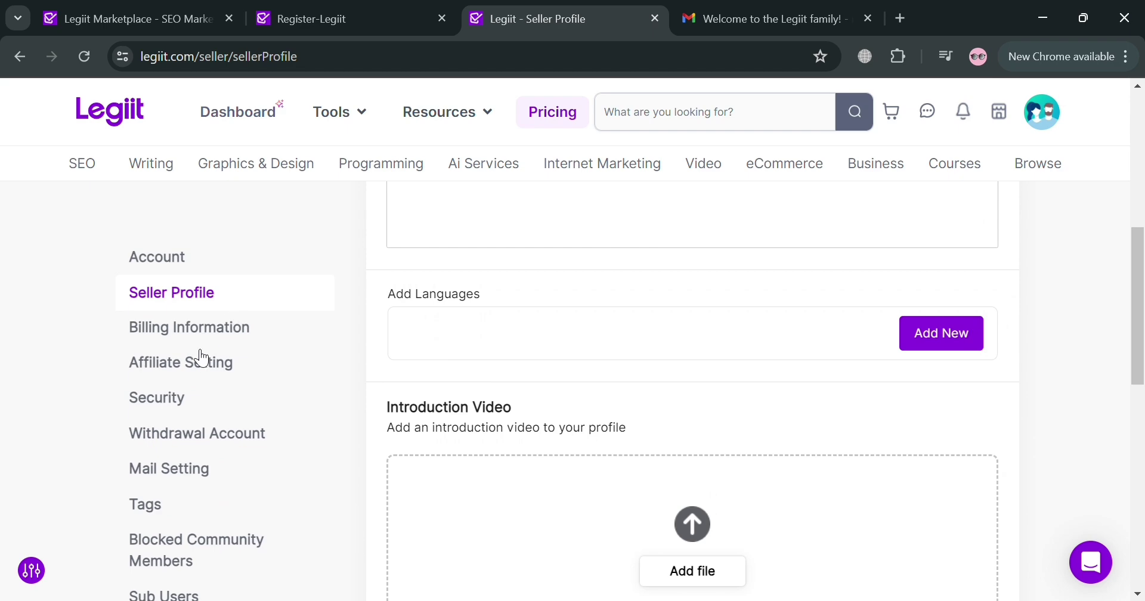
pyautogui.scroll(-2, 200, 468)
pyautogui.scroll(-3, 197, 471)
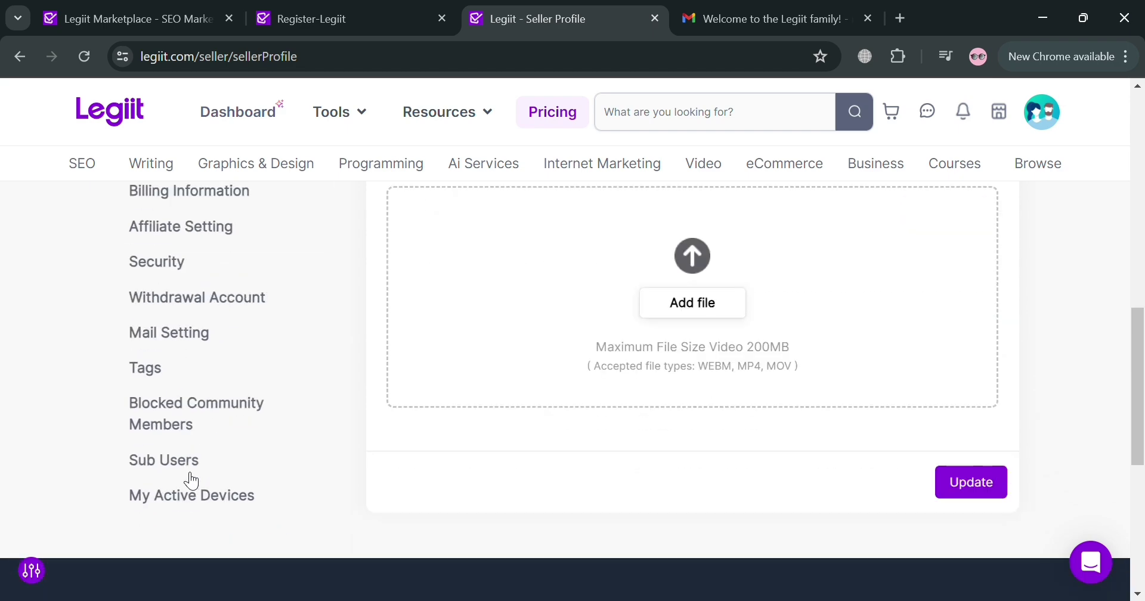
pyautogui.scroll(-2, 202, 500)
pyautogui.scroll(5, 540, 407)
pyautogui.scroll(2, 835, 417)
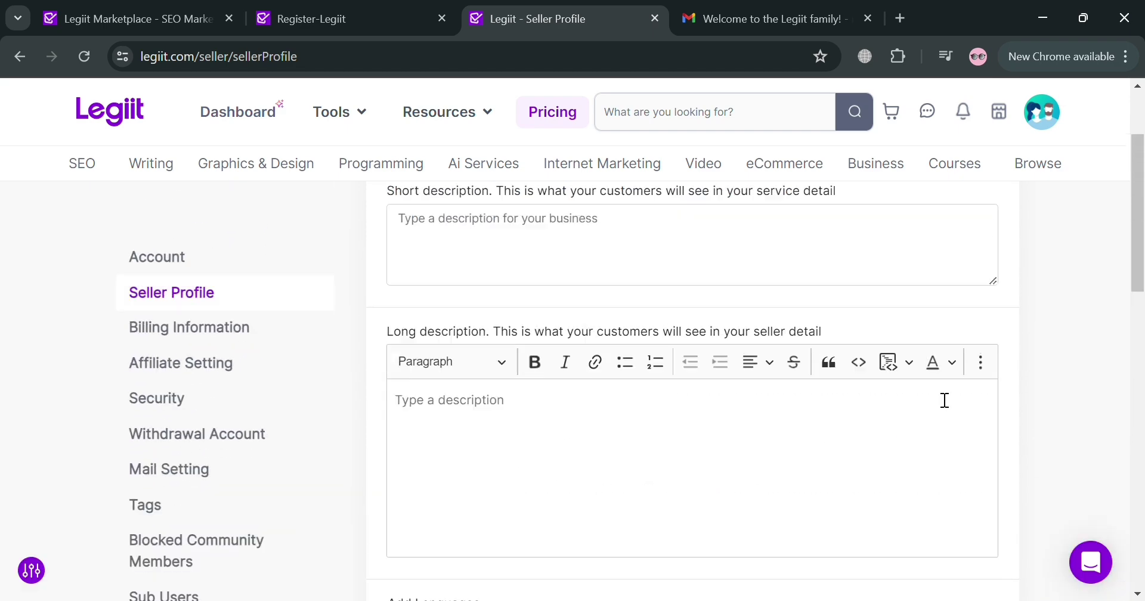
pyautogui.scroll(3, 947, 397)
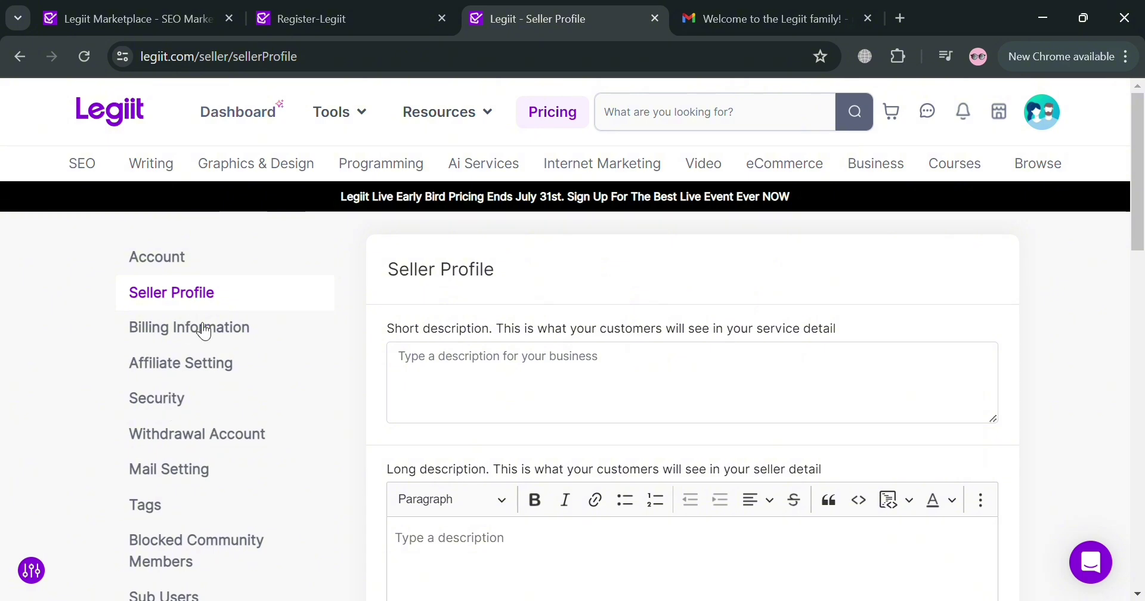
# Review the empty Paypal, Skrill and Payoneer fields under Withdrawal Account, then go to Billing Information
pyautogui.click(195, 446)
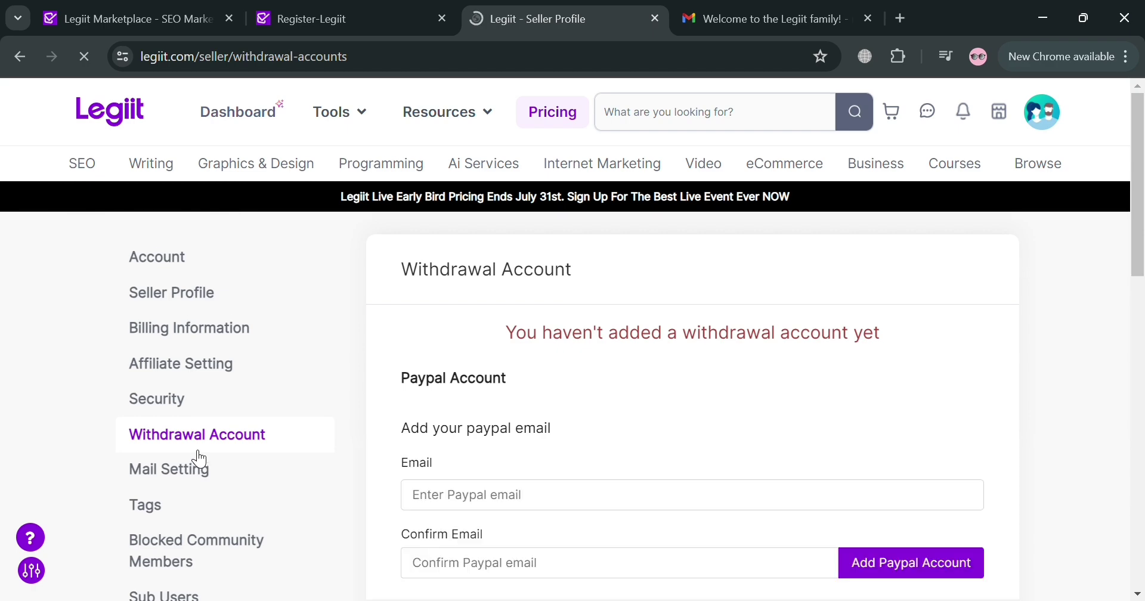
pyautogui.scroll(-3, 590, 465)
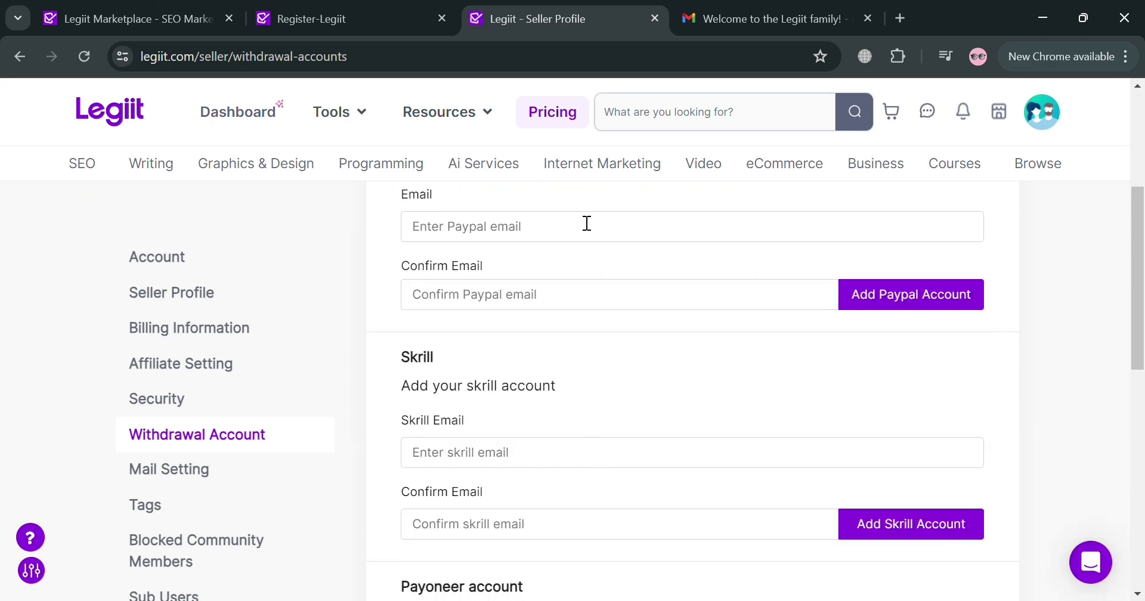
pyautogui.scroll(-1, 555, 284)
pyautogui.scroll(-1, 518, 412)
pyautogui.scroll(-1, 516, 406)
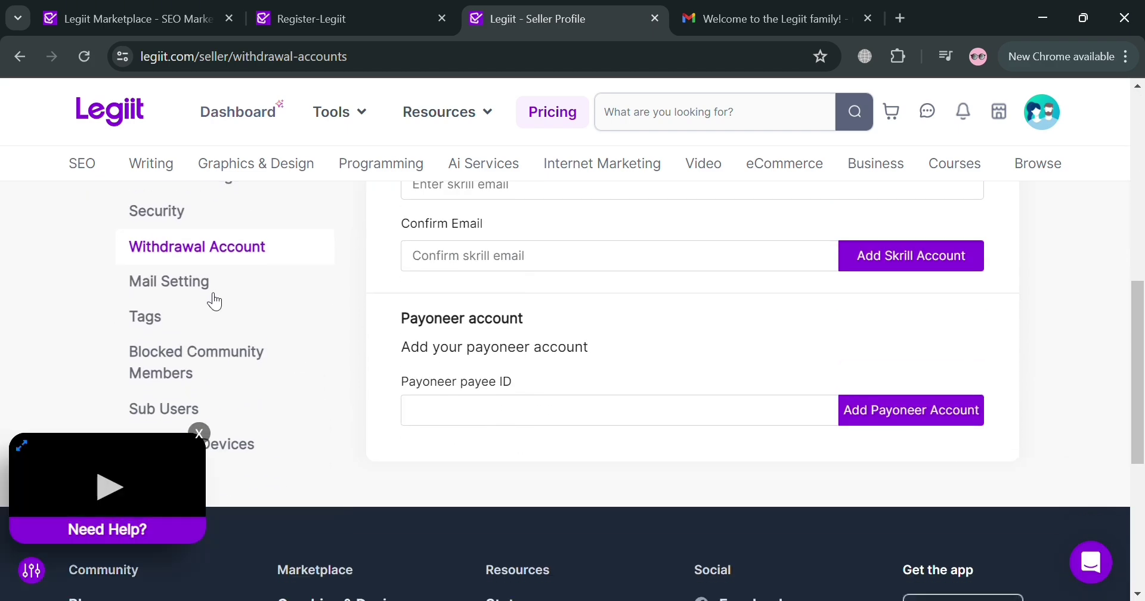
pyautogui.scroll(-2, 184, 389)
pyautogui.scroll(2, 191, 393)
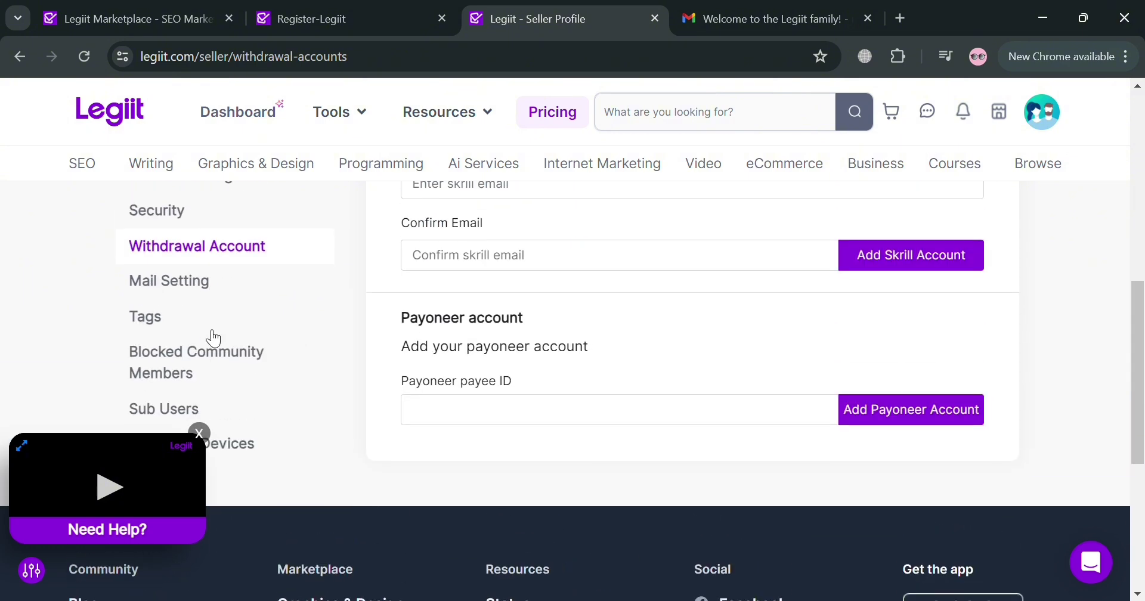
pyautogui.scroll(3, 213, 338)
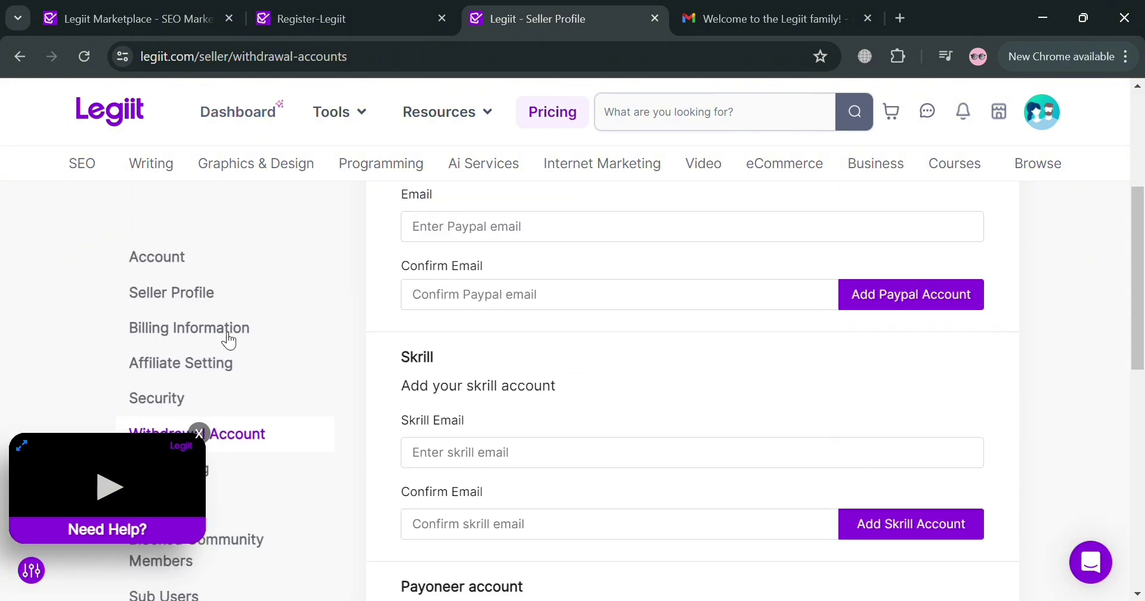
pyautogui.click(208, 435)
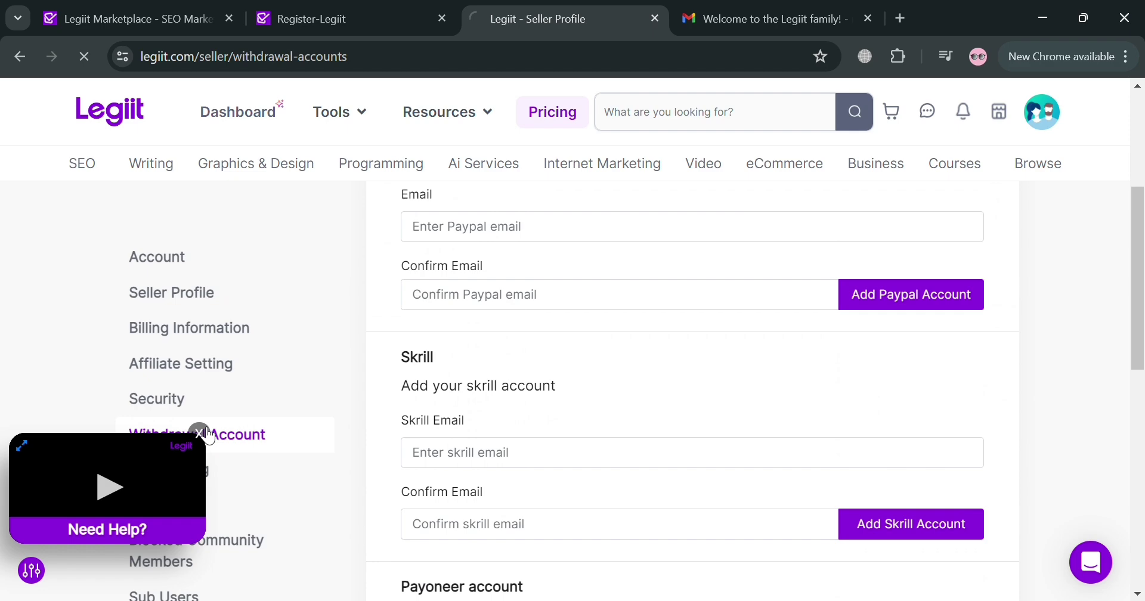
# Dismiss the Need Help popup and scroll through the empty Billing Information form
pyautogui.click(199, 434)
pyautogui.scroll(-2, 722, 413)
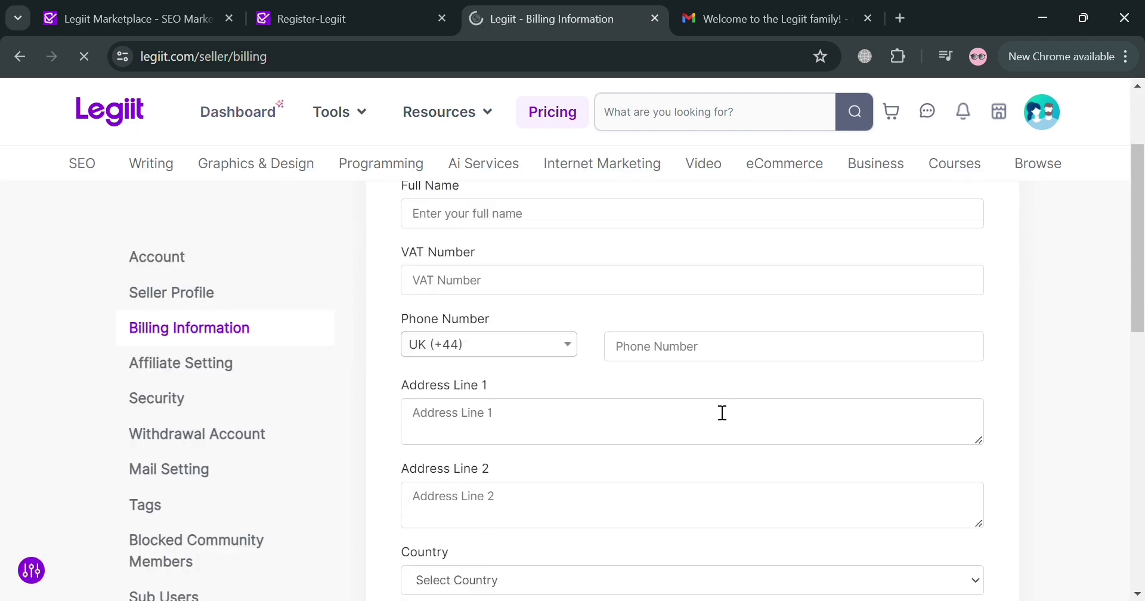
pyautogui.scroll(-3, 686, 399)
pyautogui.scroll(-3, 617, 388)
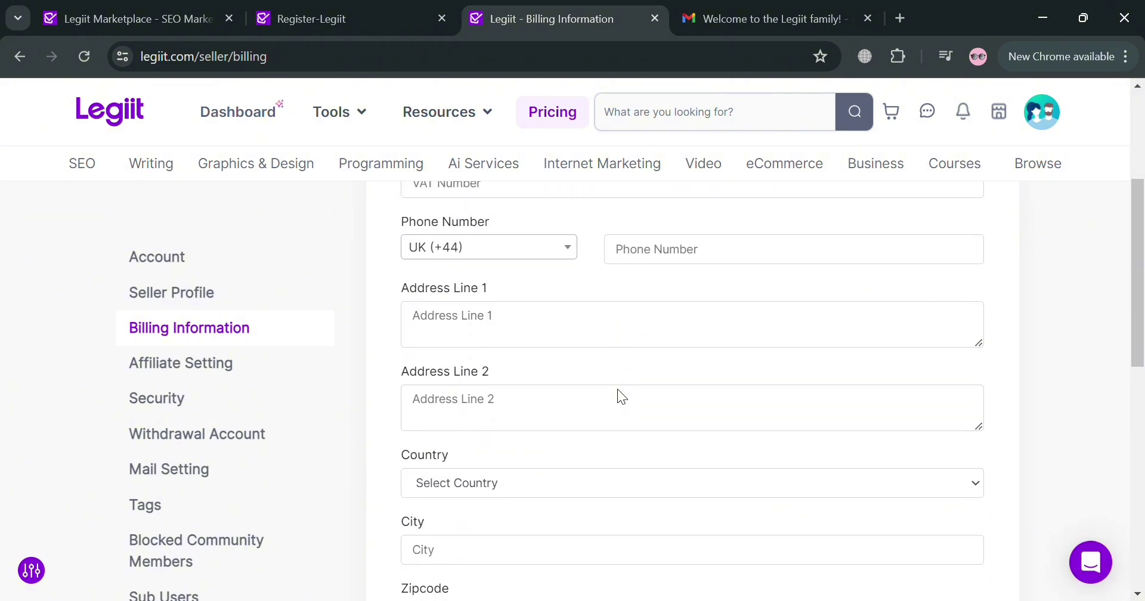
pyautogui.scroll(-3, 618, 389)
pyautogui.scroll(-3, 618, 389)
pyautogui.scroll(5, 656, 384)
pyautogui.scroll(4, 775, 334)
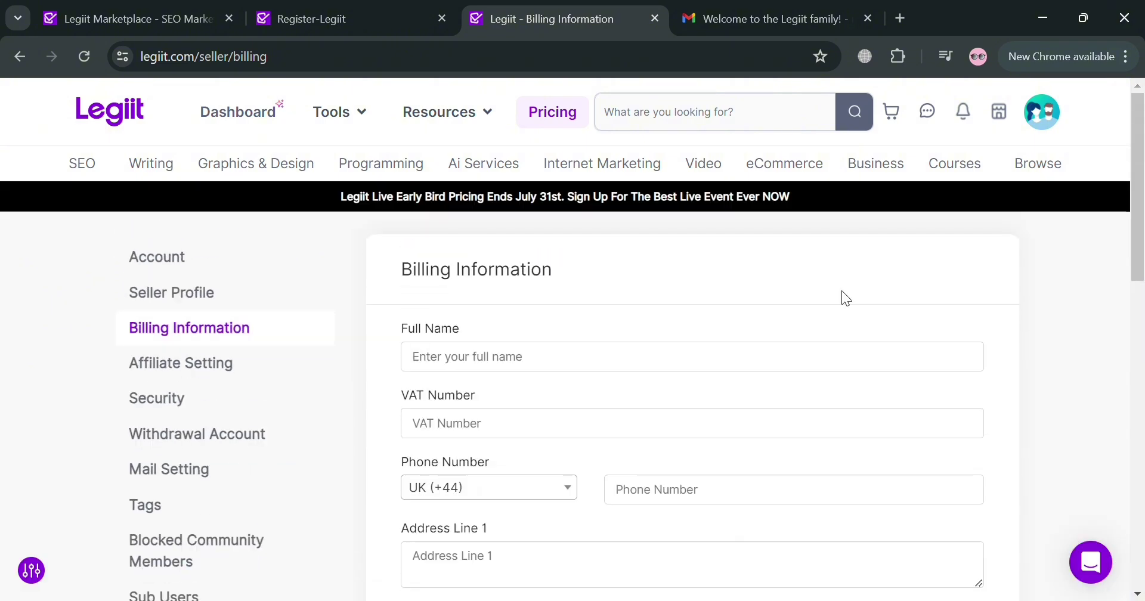
# Return to the Google site's SEO dashboard from the top navigation bar
pyautogui.click(260, 118)
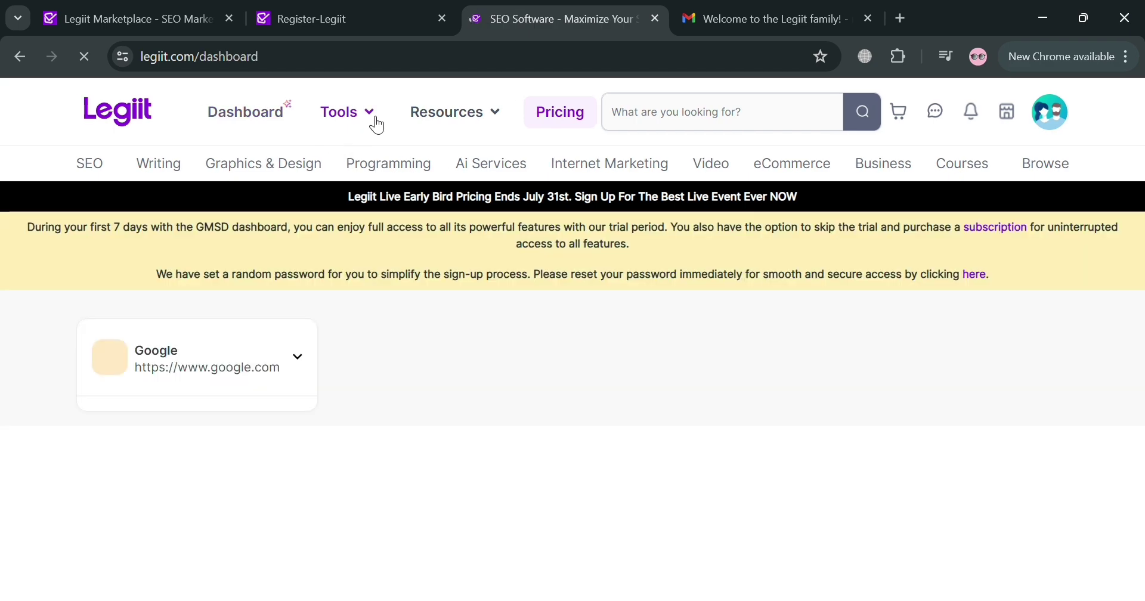